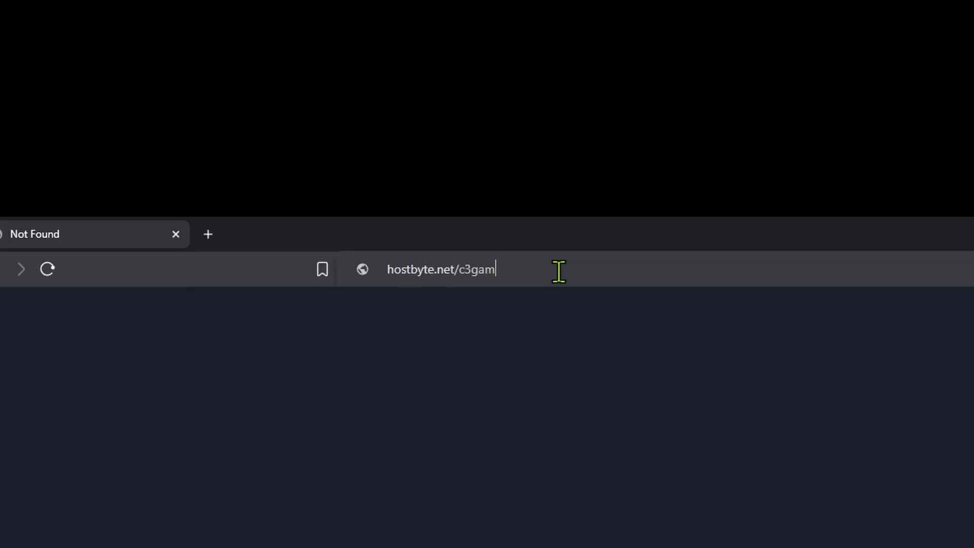
Load the HostByte site at hostbyte.net/c3gaming
key("Return")
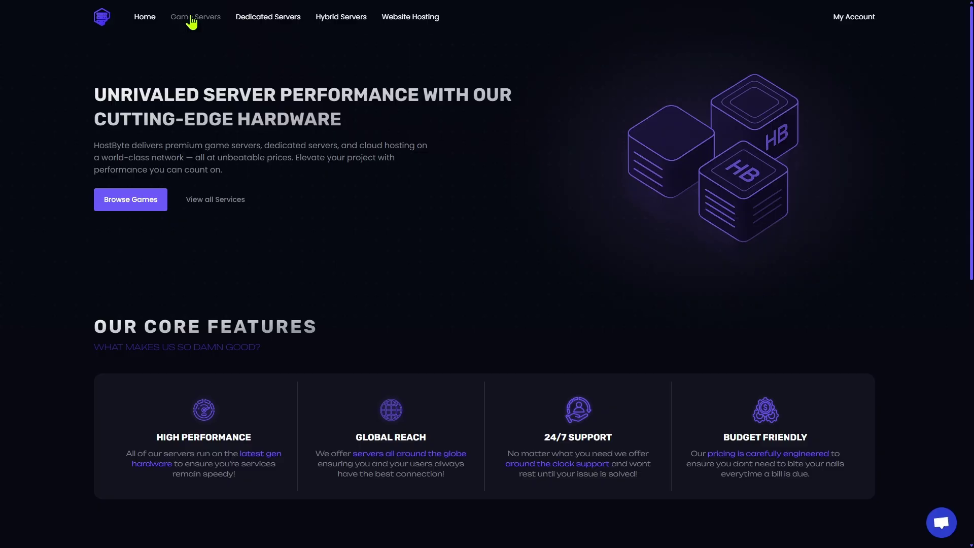
Open Game Servers and browse the games catalogue, with Minecraft from £0.80/m
left_click(191, 20)
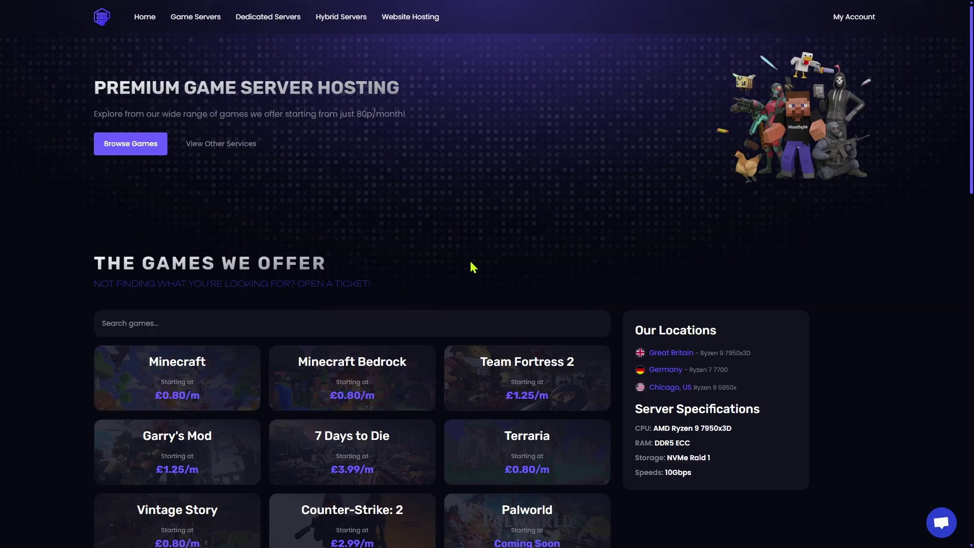
scroll(422, 272, "down", 5)
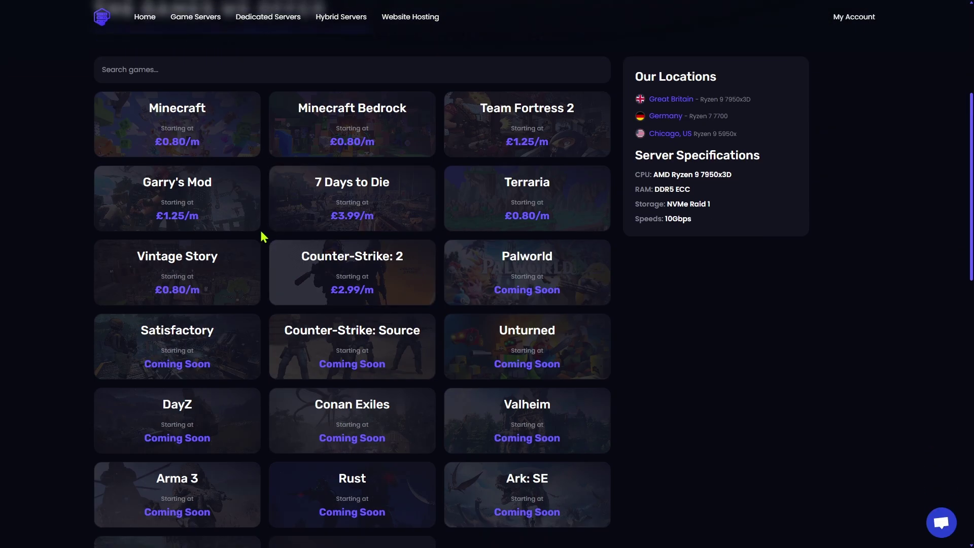
scroll(270, 237, "down", 7)
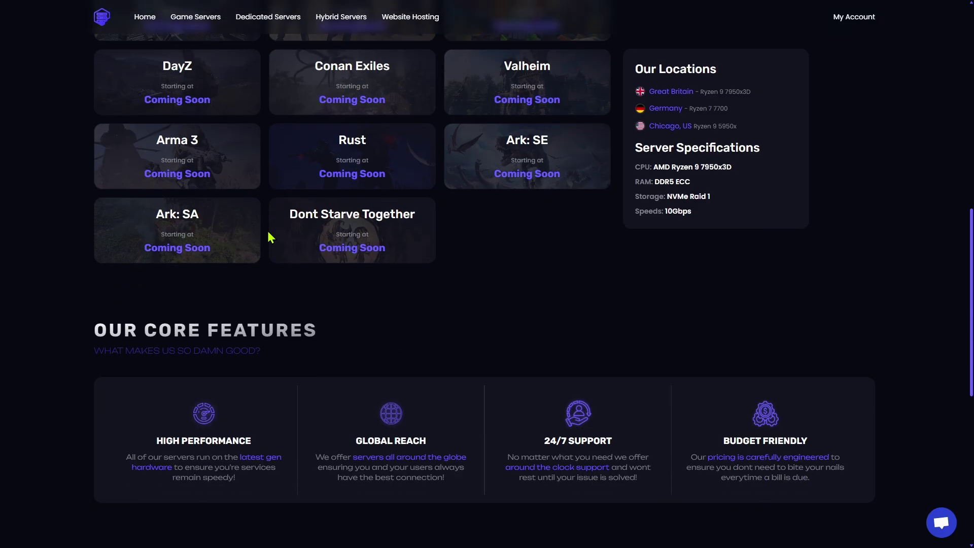
scroll(263, 246, "up", 8)
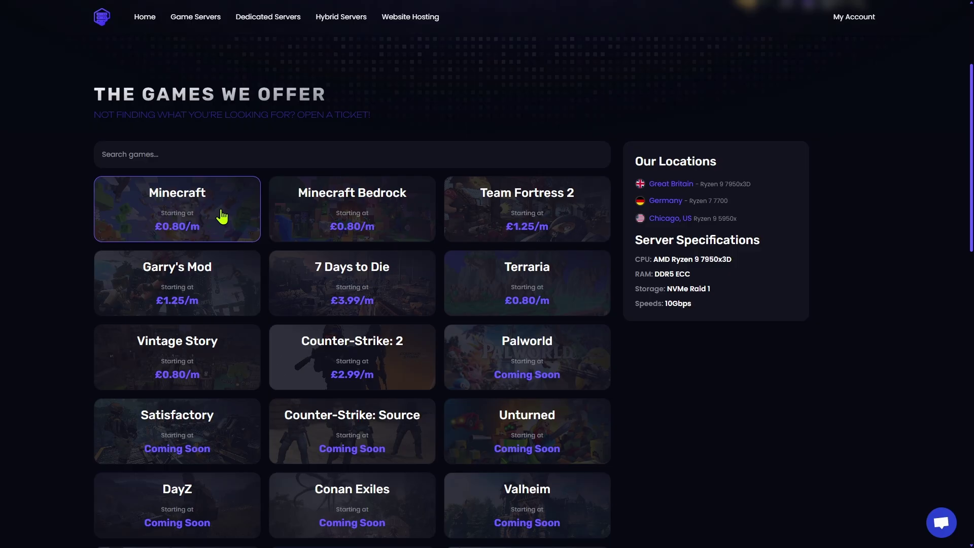
Open the Minecraft hosting page and view plans from Dirt 1 GB to Dragon Egg 16 GB
left_click(222, 216)
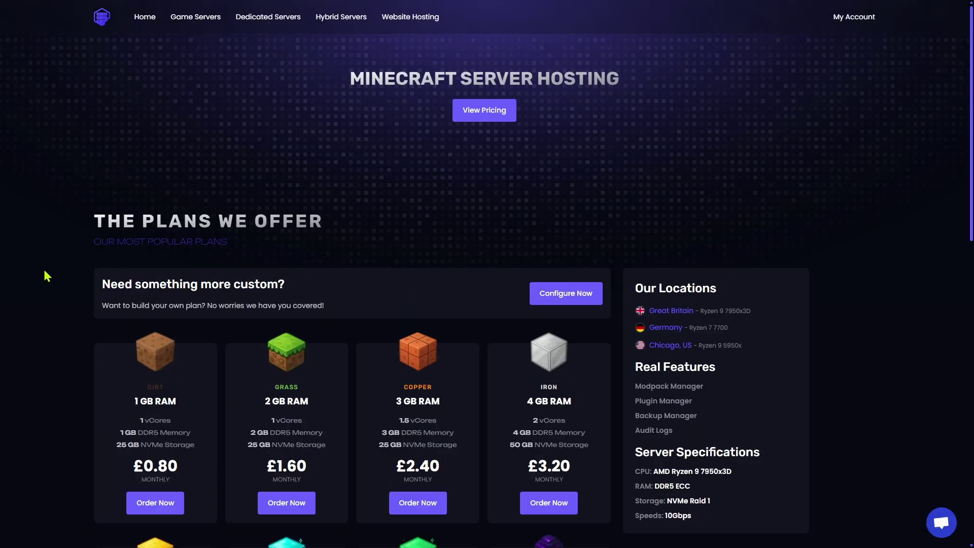
scroll(46, 274, "down", 3)
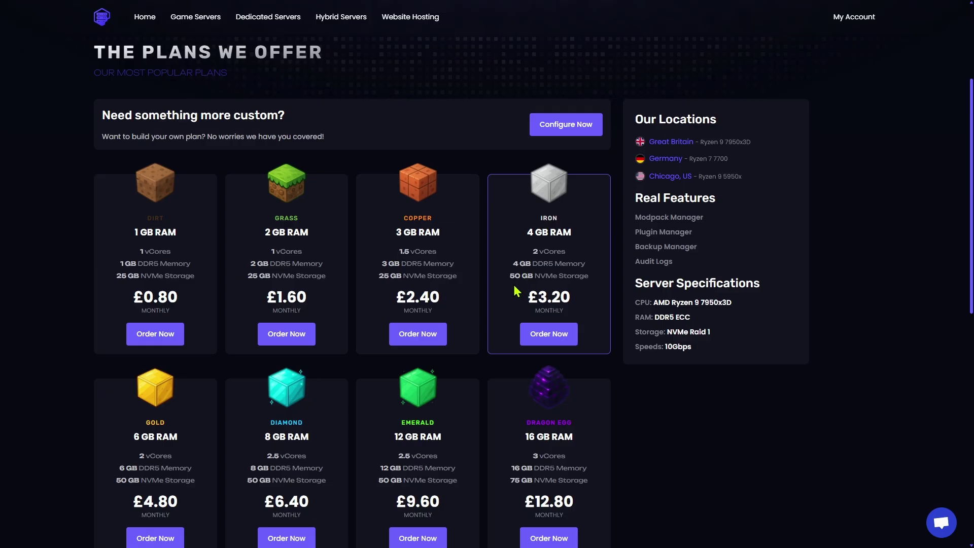
scroll(721, 477, "down", 2)
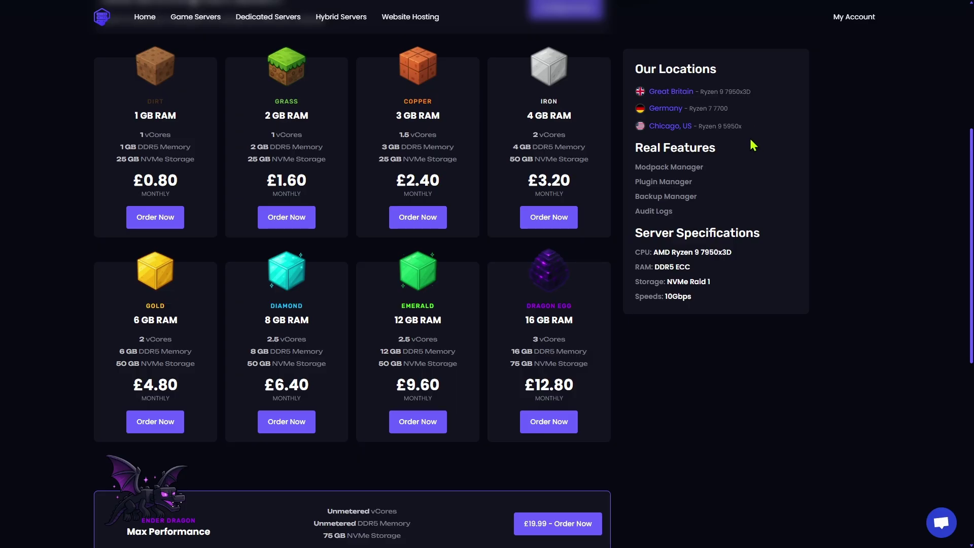
Order the 8 GB Diamond plan and review its features, Monthly £6.40 billing and London location
left_click(297, 432)
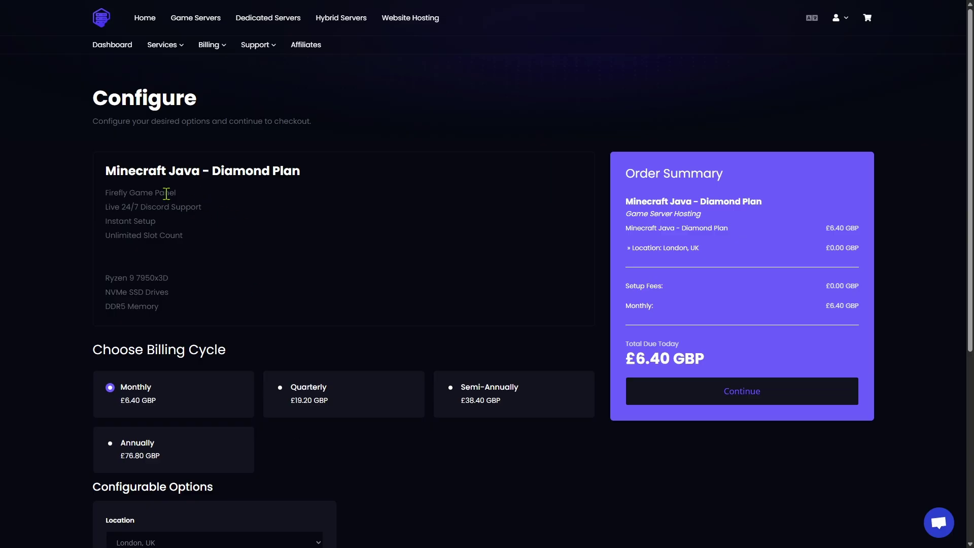
left_click_drag(302, 175, 116, 174)
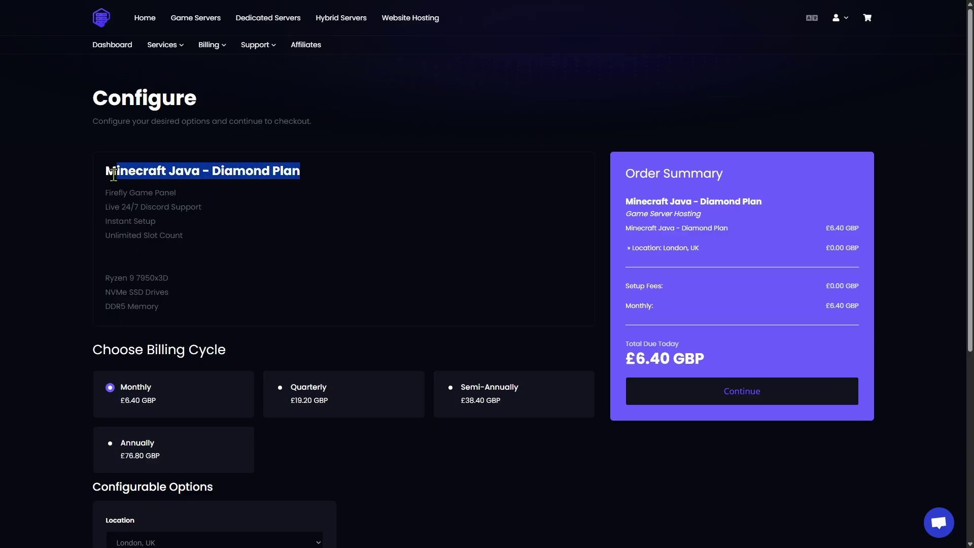
left_click(240, 272)
left_click_drag(174, 315, 96, 202)
left_click(226, 266)
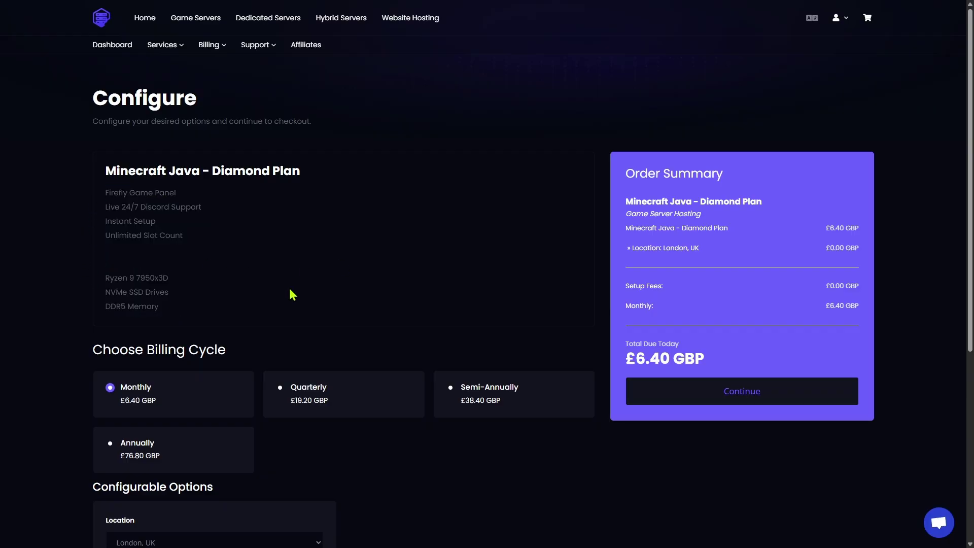
scroll(292, 294, "down", 2)
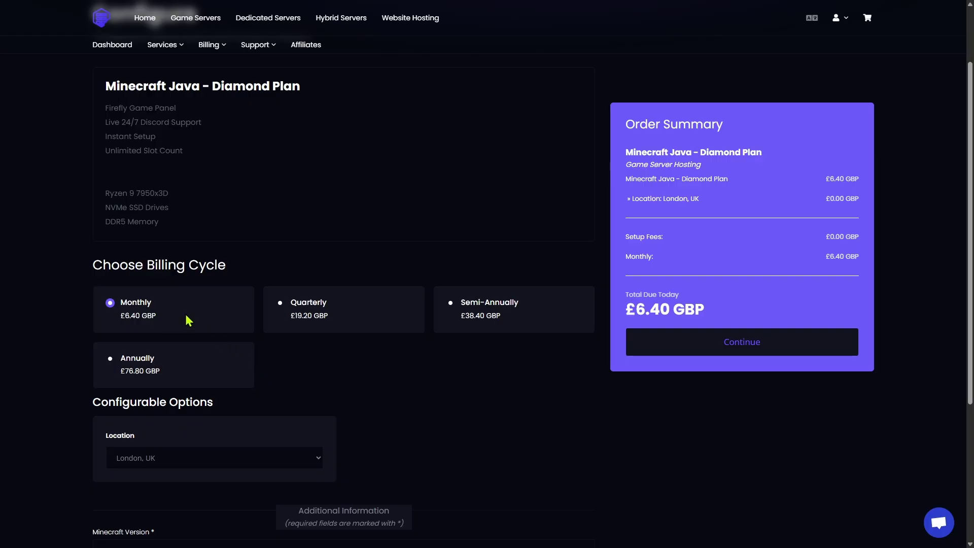
scroll(255, 350, "down", 1)
scroll(255, 351, "down", 3)
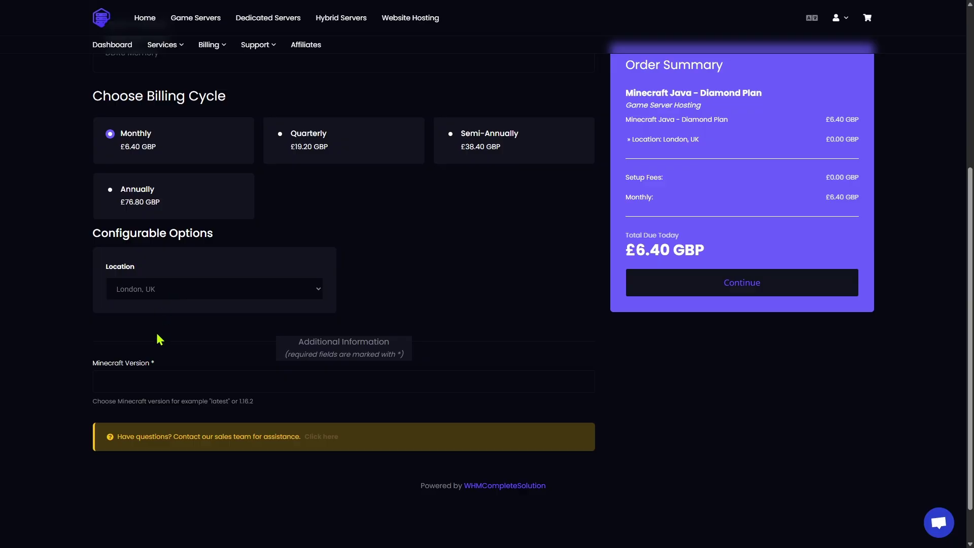
Set the location to Chicago, US and the Minecraft Version to 'latest'
key("Down")
left_click_drag(92, 402, 250, 414)
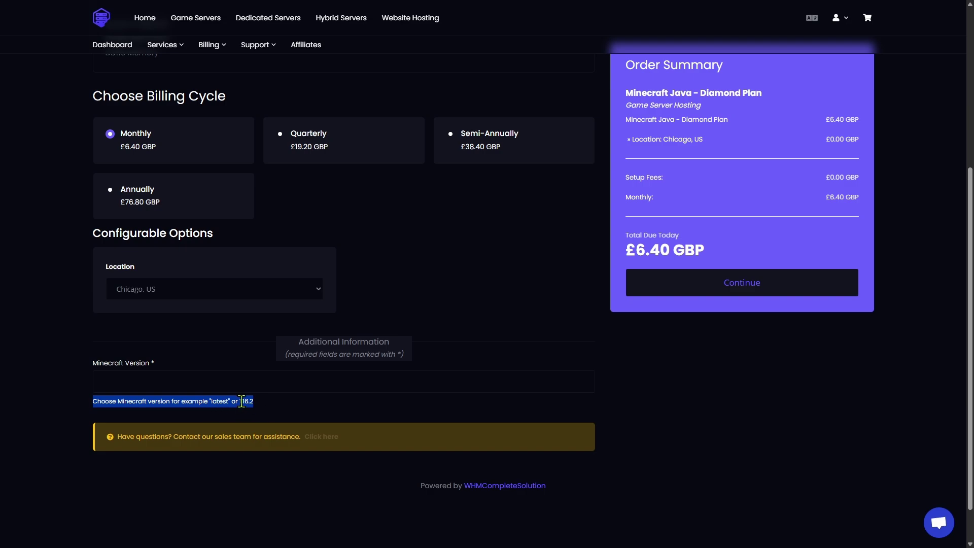
left_click(249, 386)
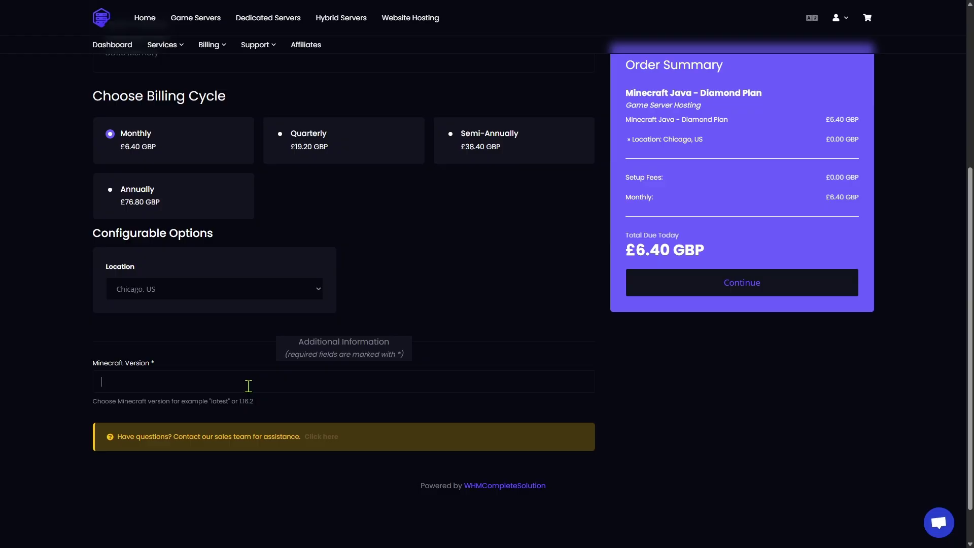
type("1.21.5")
key("BackSpace")
key("BackSpace")
key("BackSpace")
key("BackSpace")
type("latest")
Continue to Review & Checkout and check the Diamond Plan Game Server Hosting item
left_click(147, 382)
left_click(735, 291)
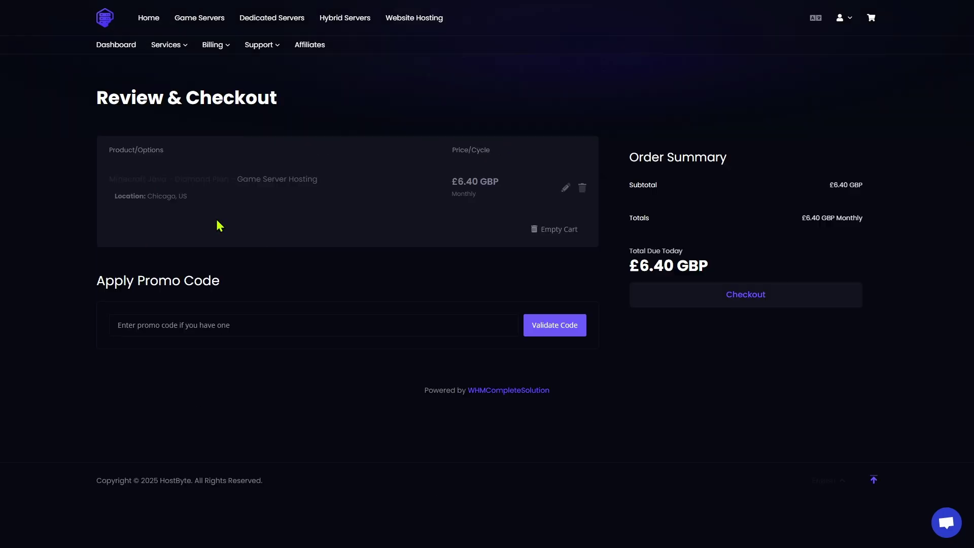
left_click_drag(107, 179, 231, 179)
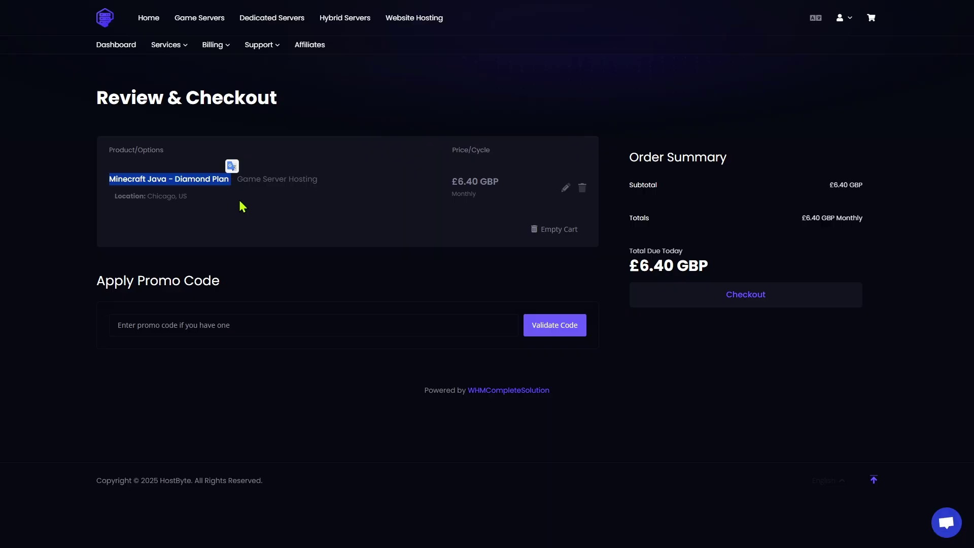
left_click(268, 198)
left_click_drag(235, 179, 315, 179)
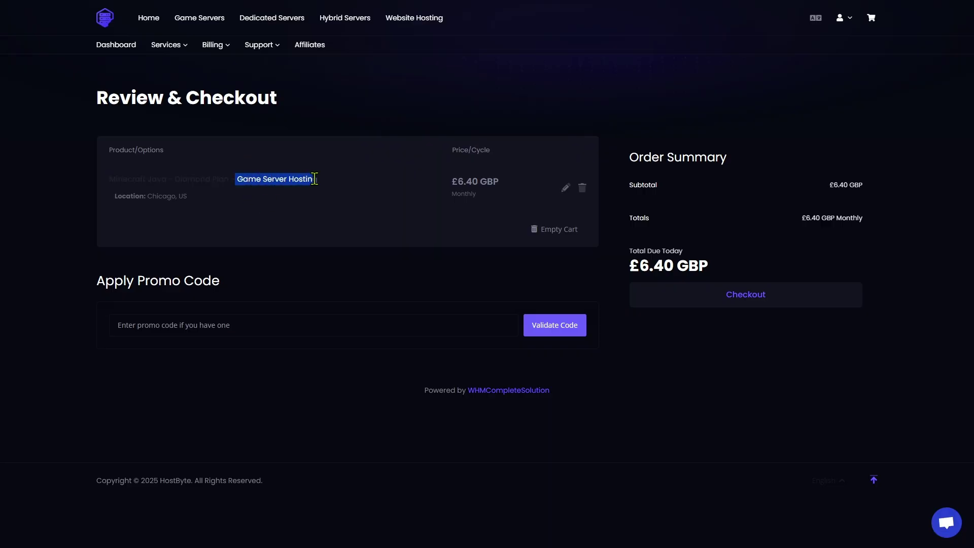
left_click(300, 212)
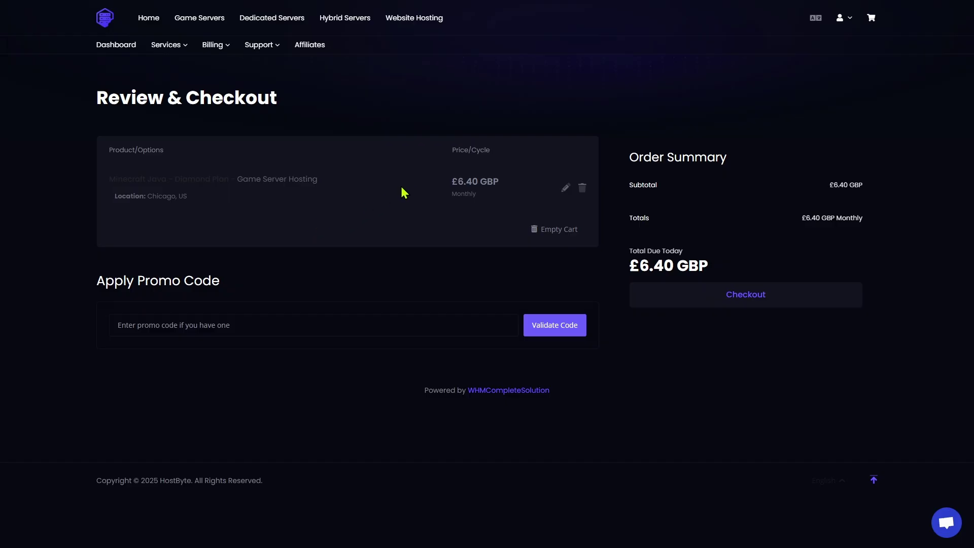
Confirm the £6.40 GBP monthly price and Chicago, US location, then proceed to checkout
left_click_drag(440, 192, 506, 195)
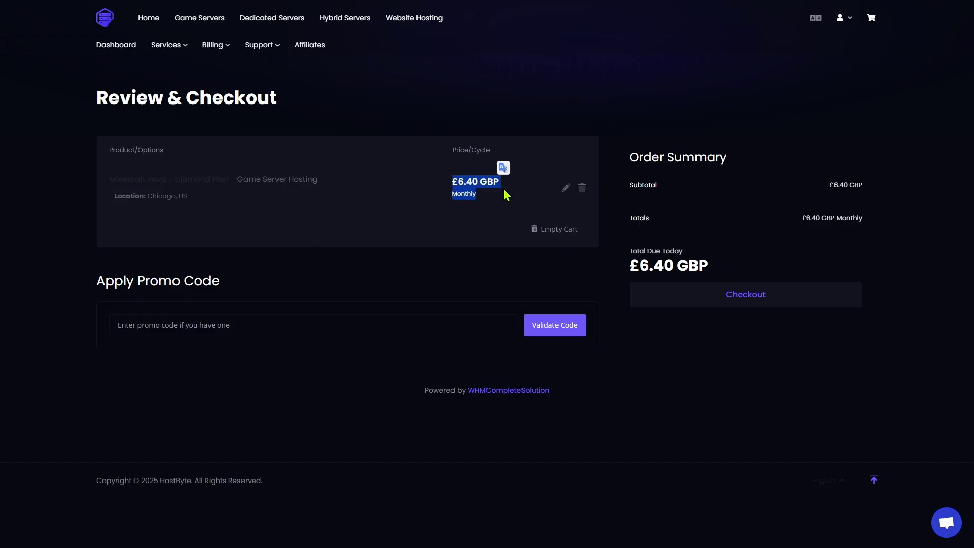
left_click(351, 266)
left_click_drag(188, 198, 113, 197)
left_click(219, 220)
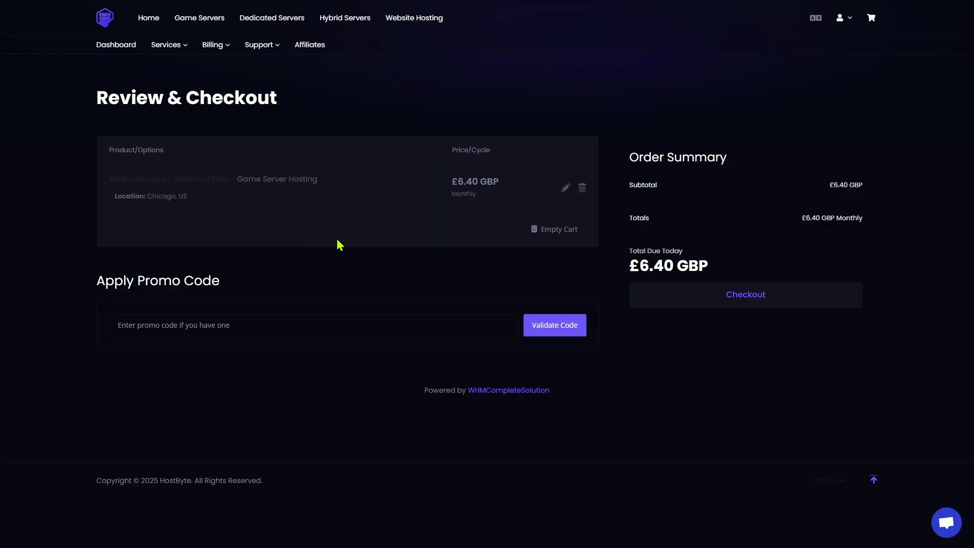
left_click(715, 295)
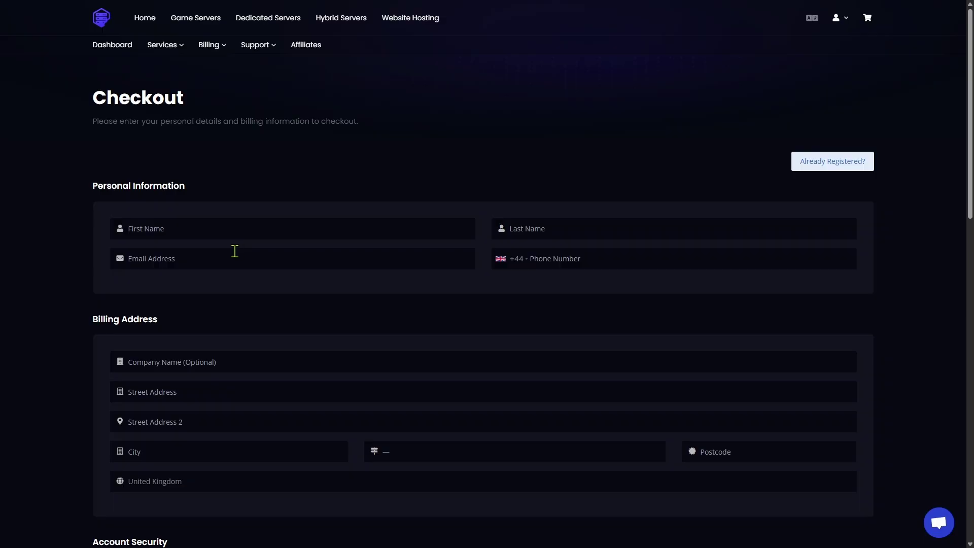
Scroll down the Checkout form and agree to the Terms of Service
scroll(252, 267, "down", 2)
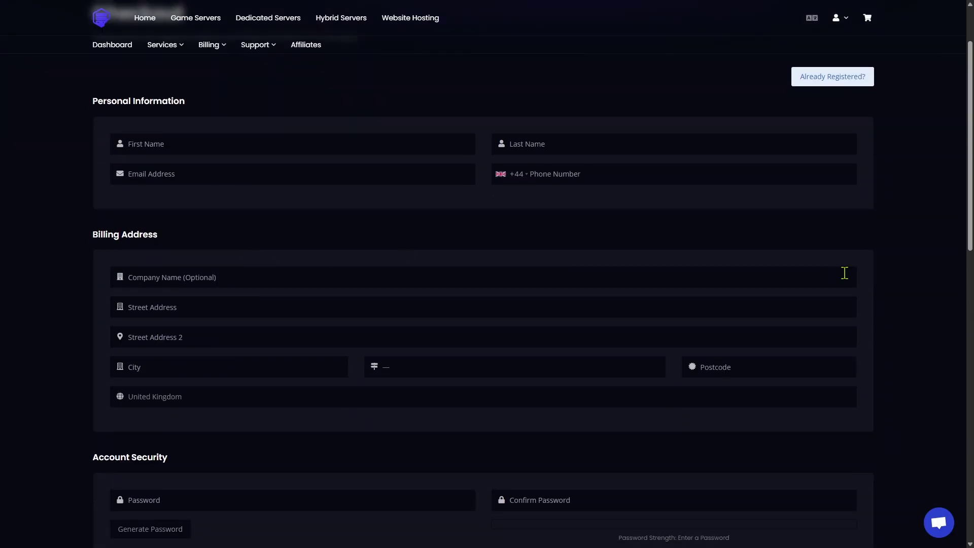
left_click_drag(971, 234, 954, 449)
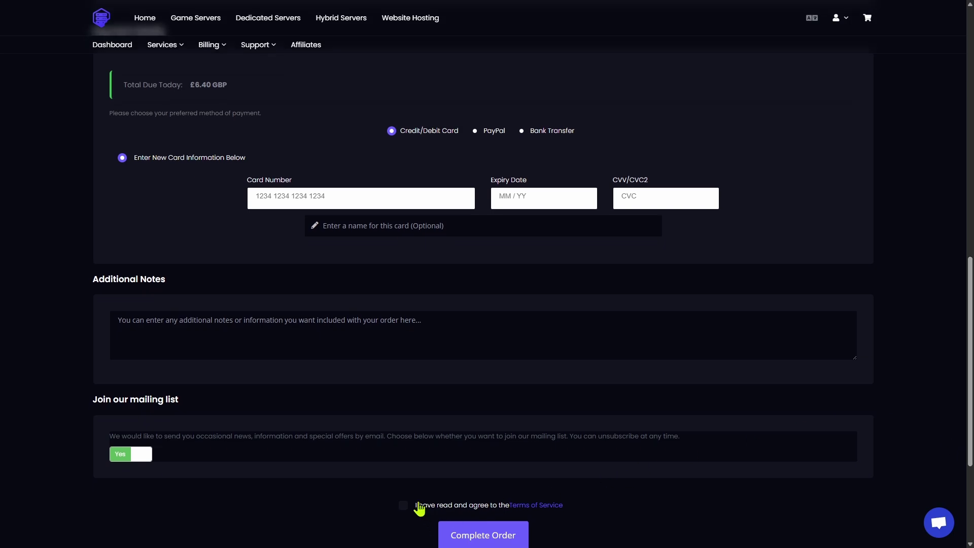
left_click(404, 506)
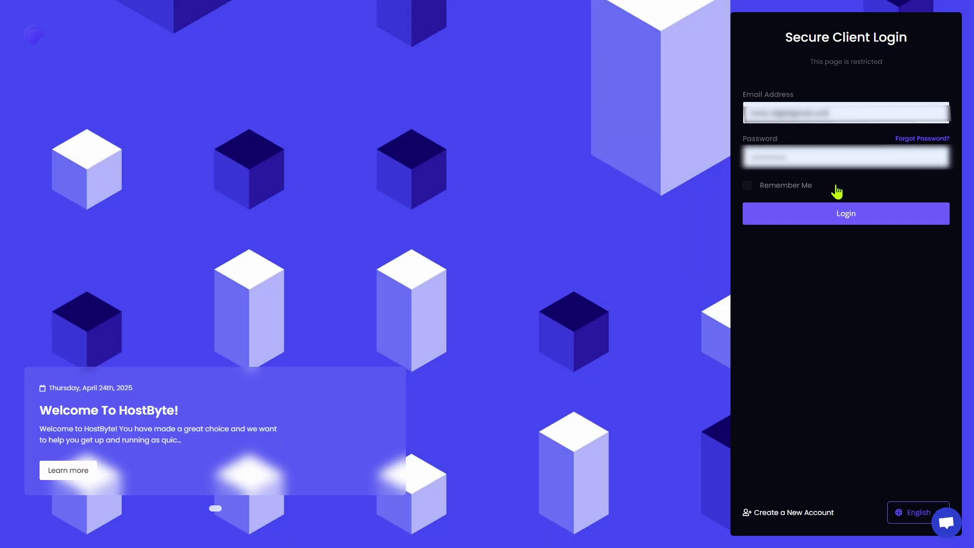
Log in and open the Minecraft Java - Diamond Plan service's management page
left_click(840, 215)
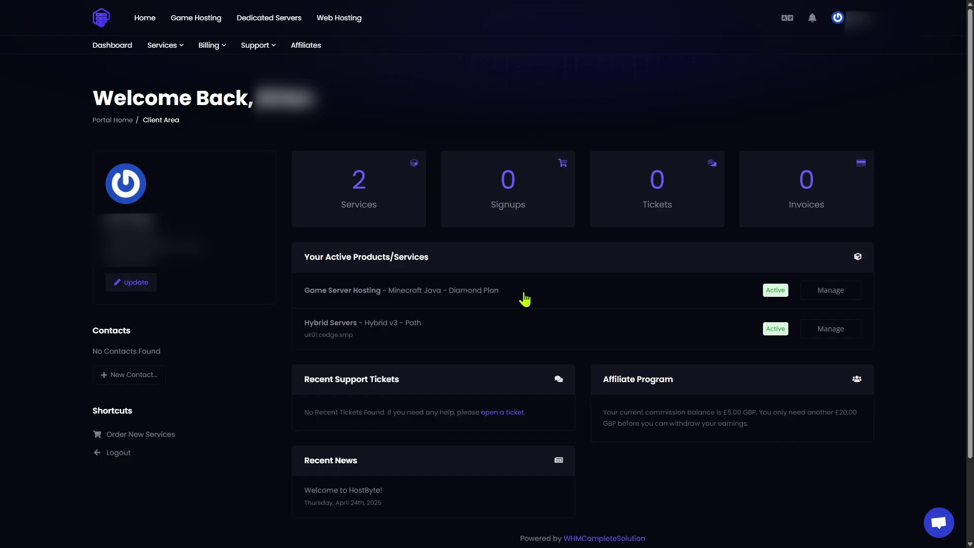
left_click_drag(522, 298, 309, 300)
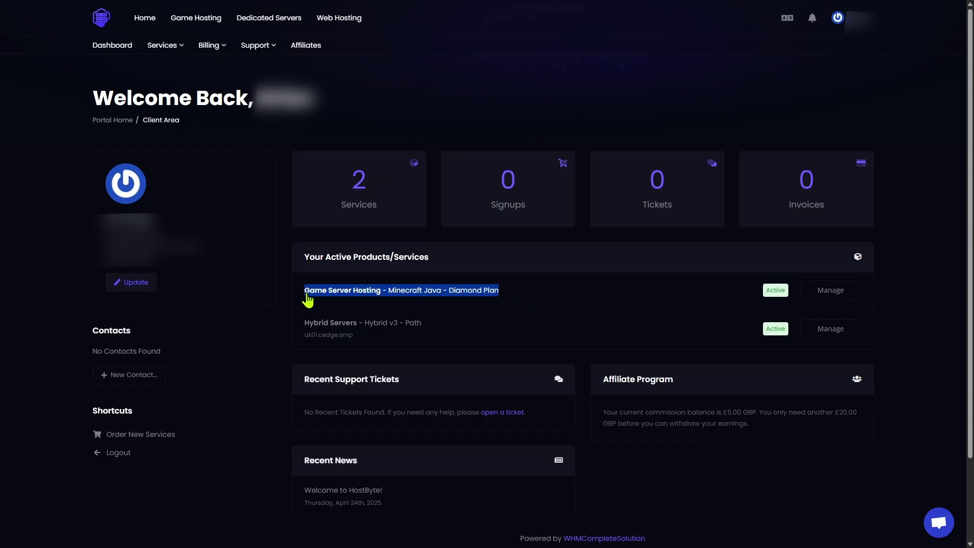
left_click(370, 287)
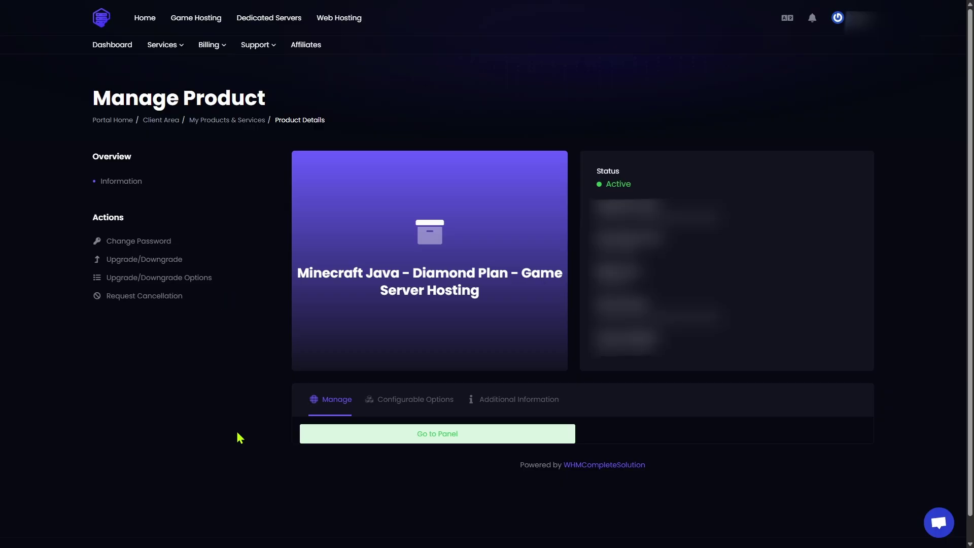
Open the Diamond server's game panel console and switch the browser to fullscreen
left_click(439, 445)
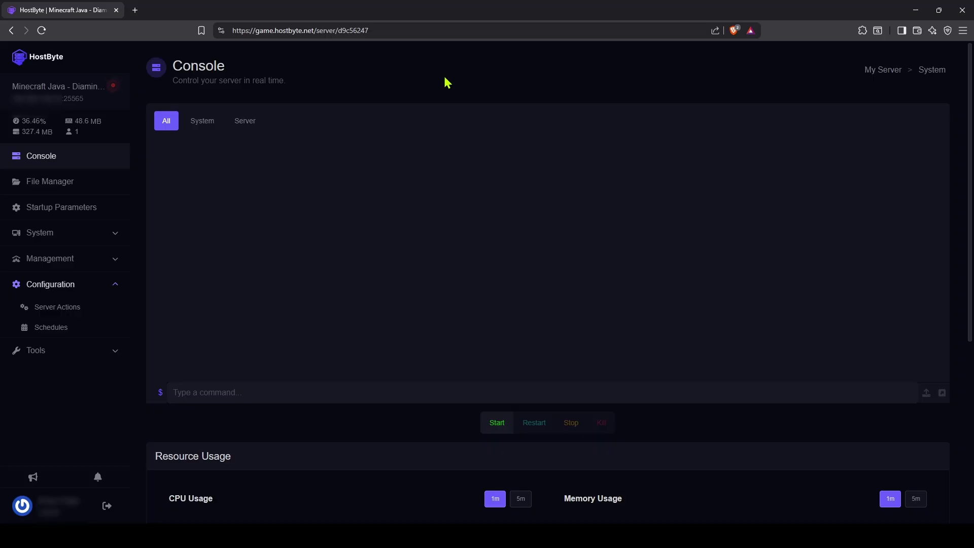
key("F11")
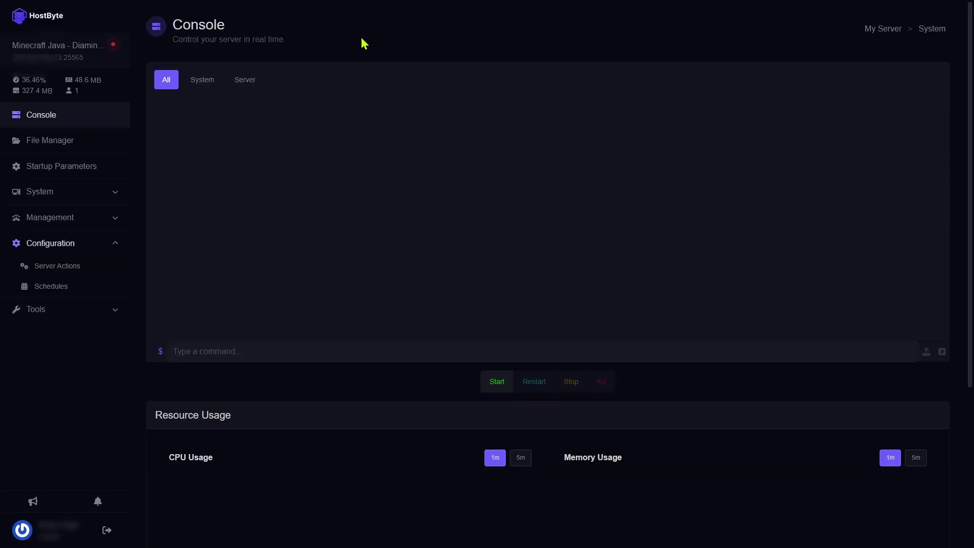
Start the Minecraft server and copy its IP address from the sidebar
left_click(497, 389)
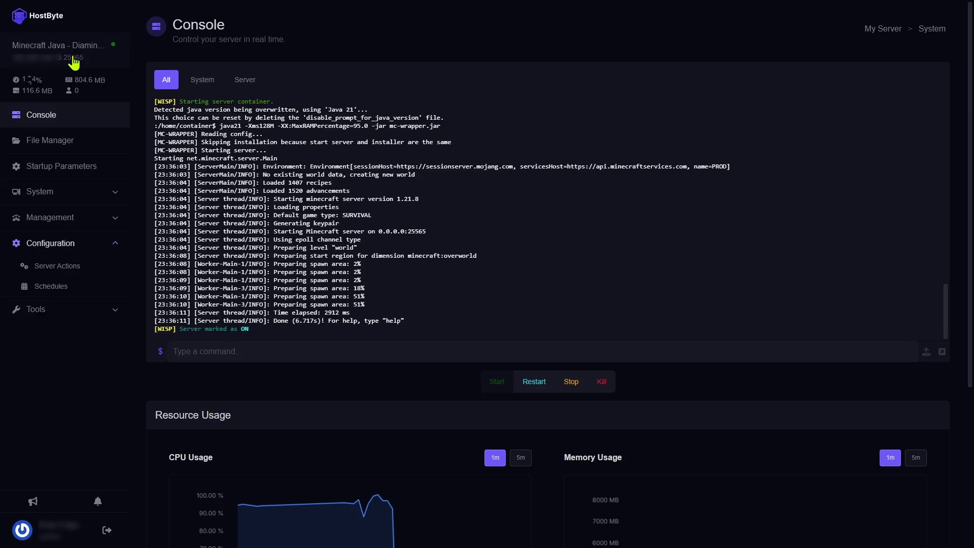
left_click(74, 58)
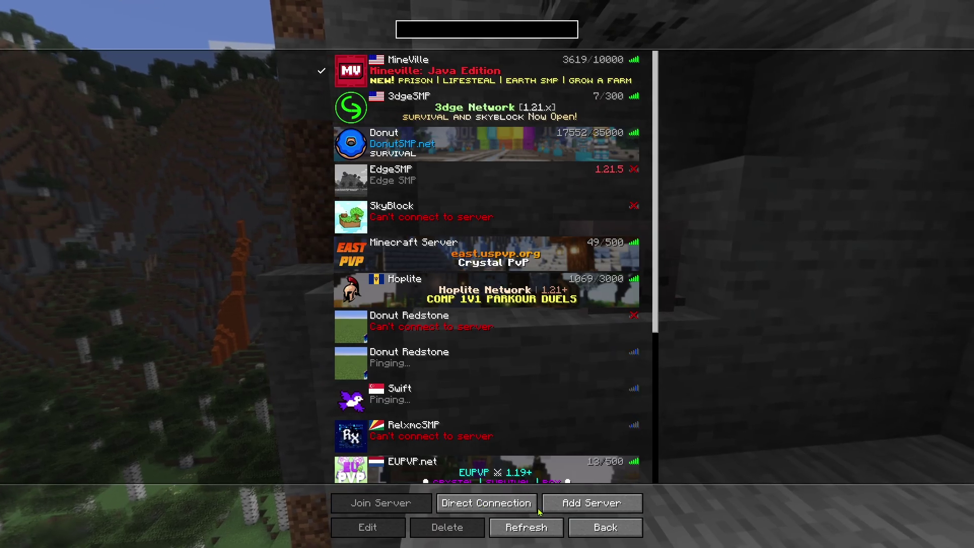
Replace the old Direct Connection address with the copied server IP and join the server
left_click(589, 507)
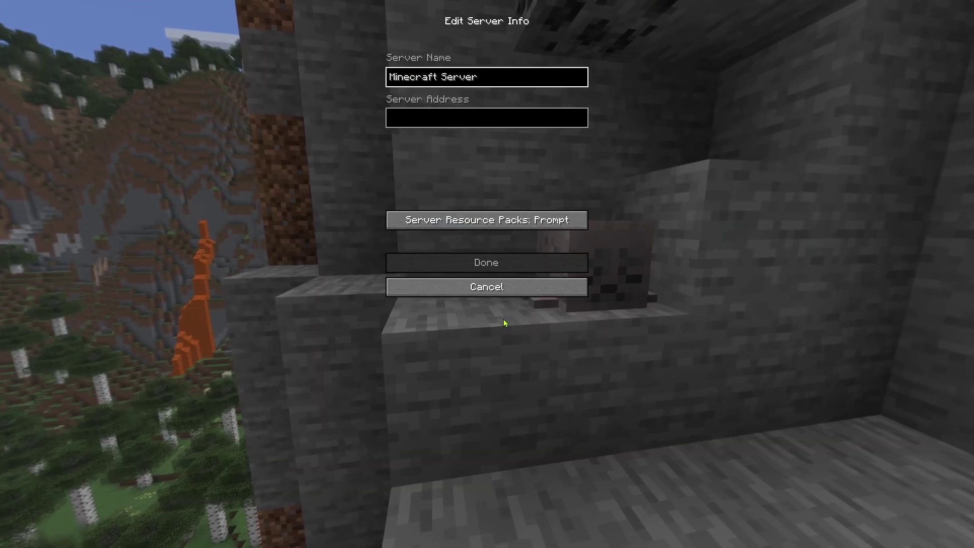
left_click(487, 286)
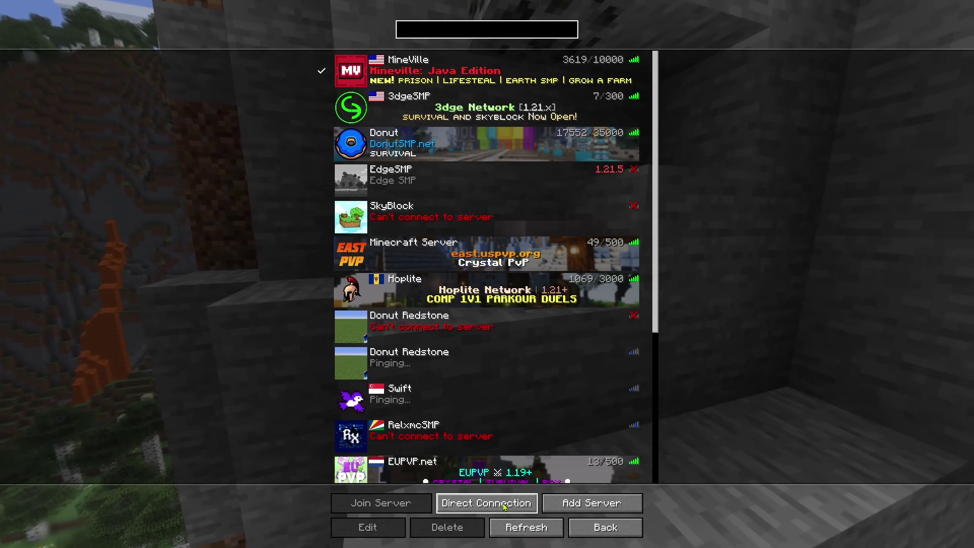
left_click(505, 504)
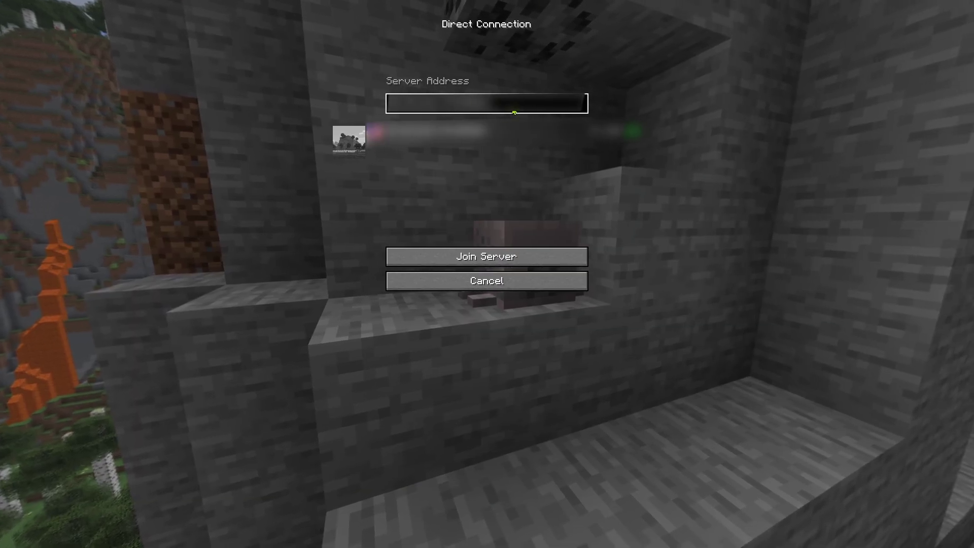
key("BackSpace")
key("ctrl+v")
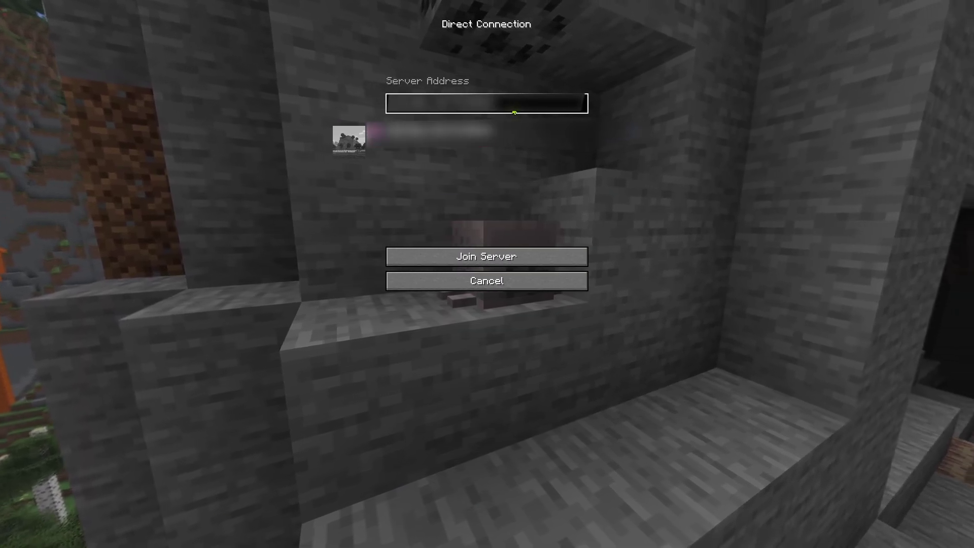
left_click(513, 260)
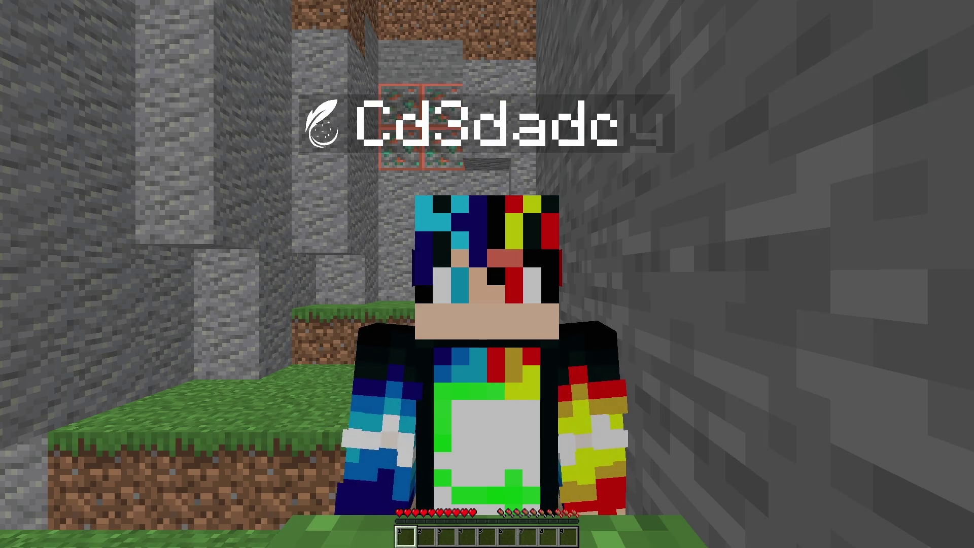
Switch to first-person view, walk down into the ravine and wall the spot in with four dirt blocks
key("F5")
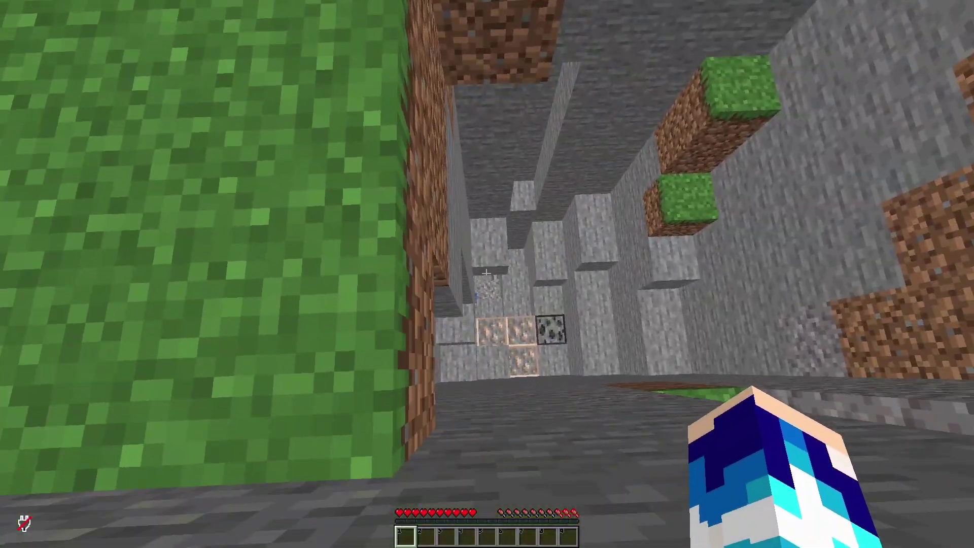
key("w")
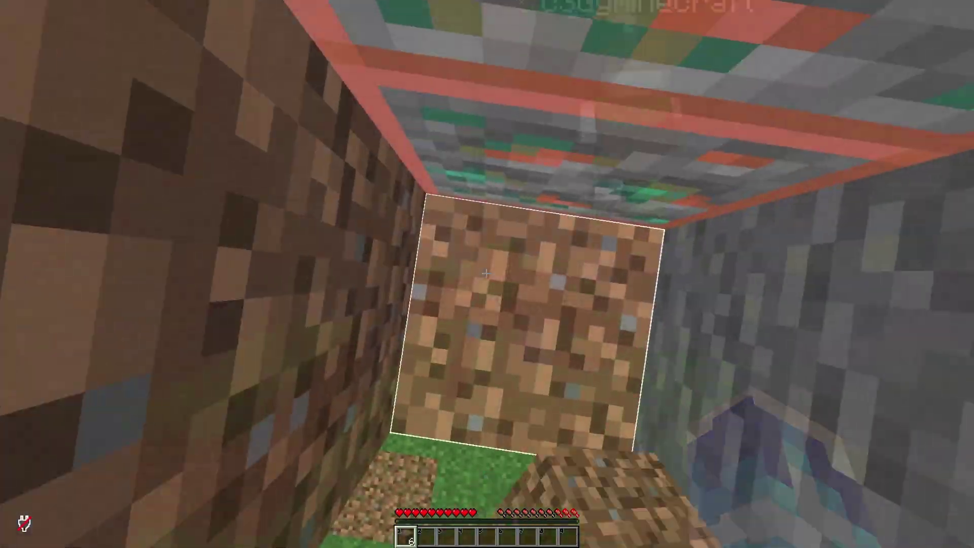
right_click(486, 273)
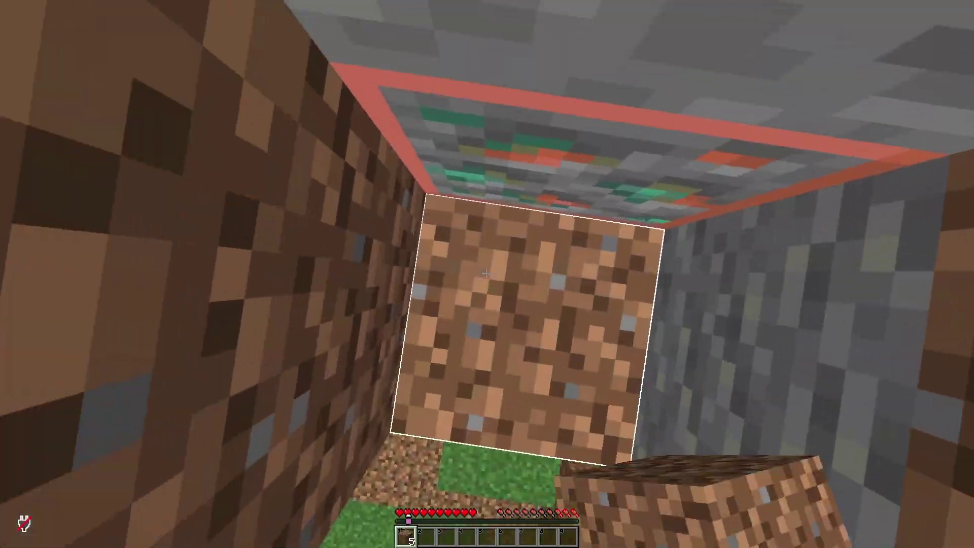
right_click(486, 273)
right_click(486, 274)
right_click(486, 274)
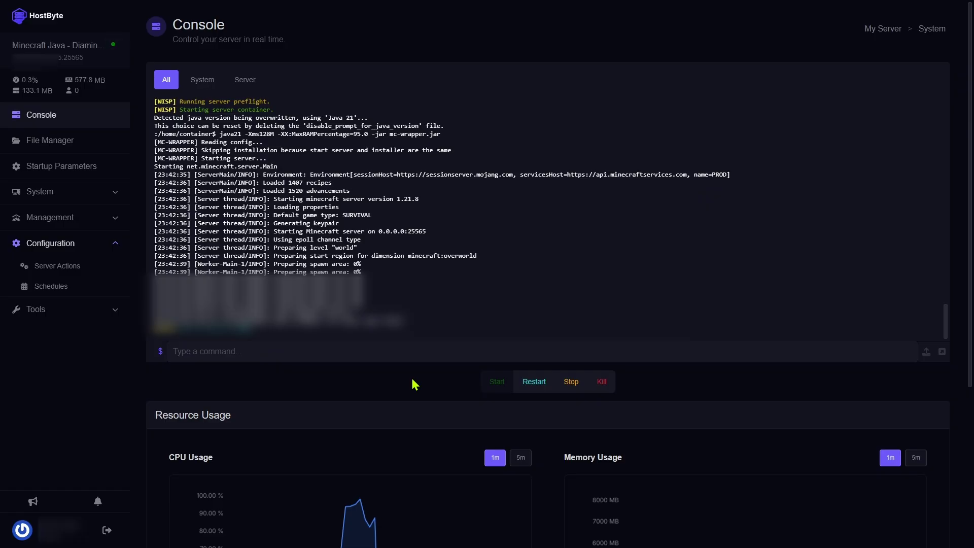
Run 'whitelist add' for the player, then 'whitelist on' in the server console
left_click(416, 345)
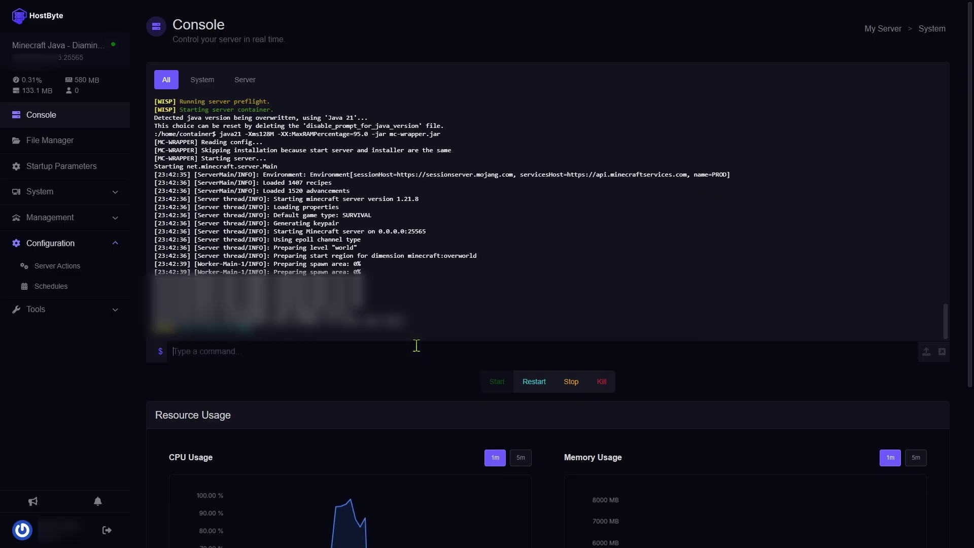
left_click(237, 398)
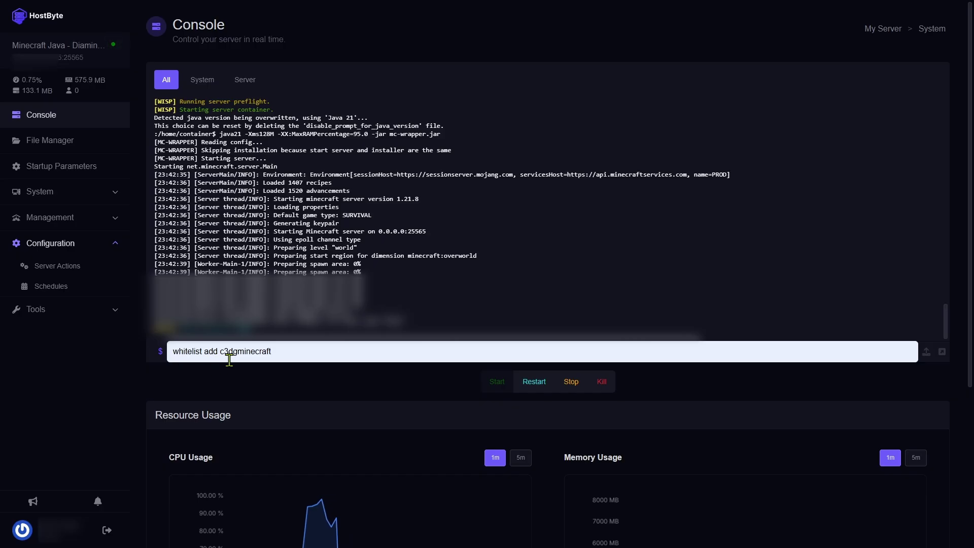
key("Return")
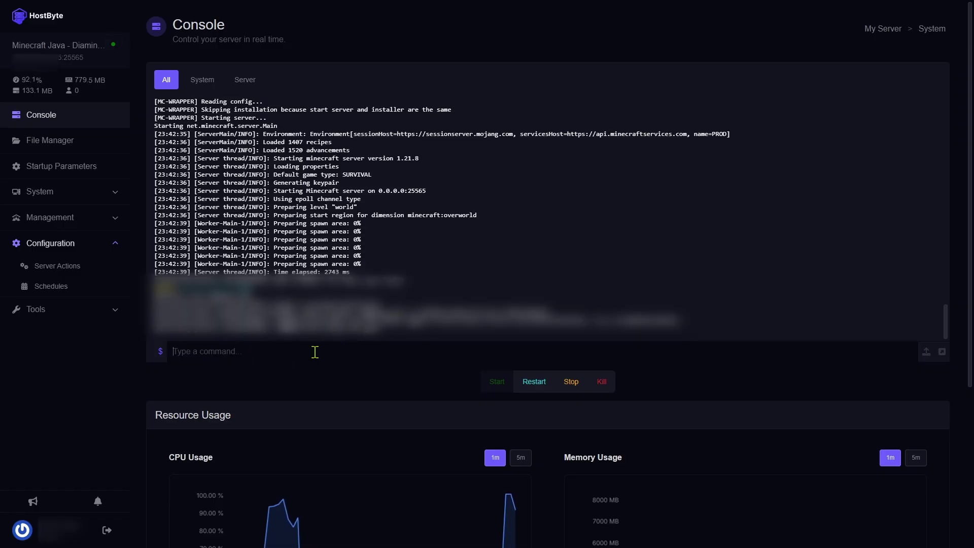
type("whitelist on")
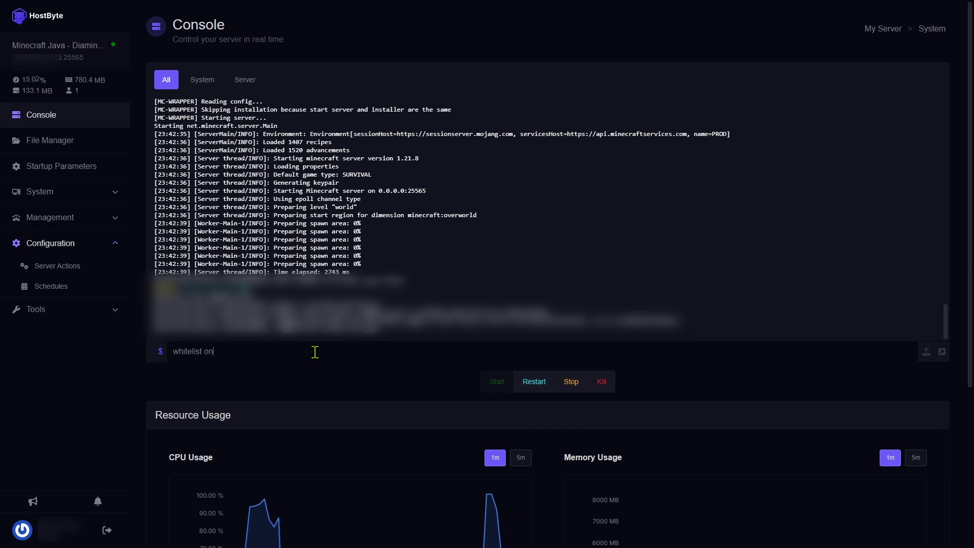
key("Return")
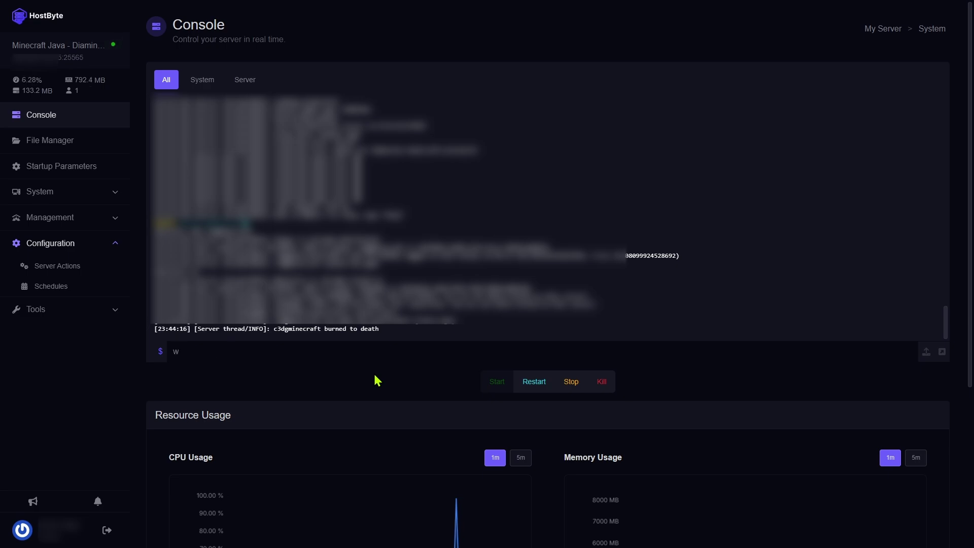
Rerun the recalled whitelist add command for the second account
key("Up")
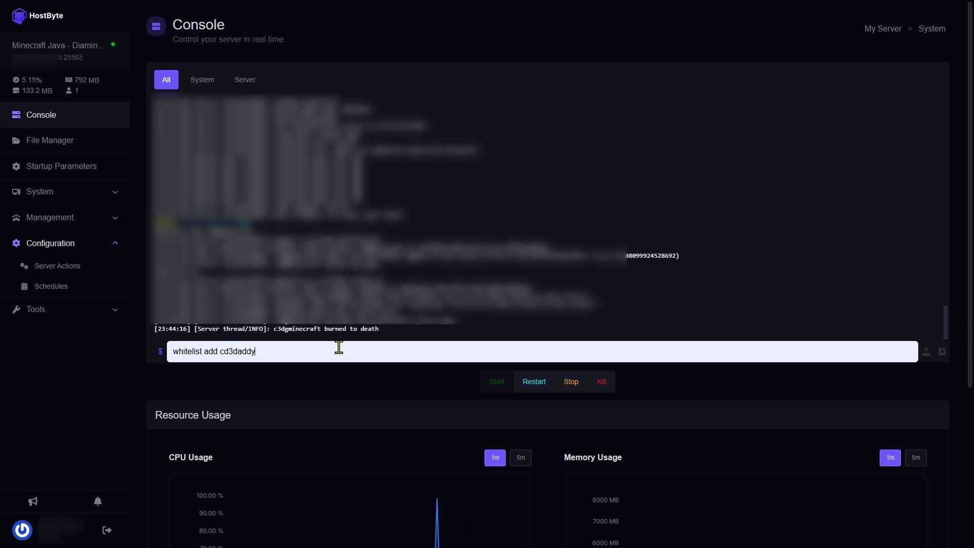
key("Return")
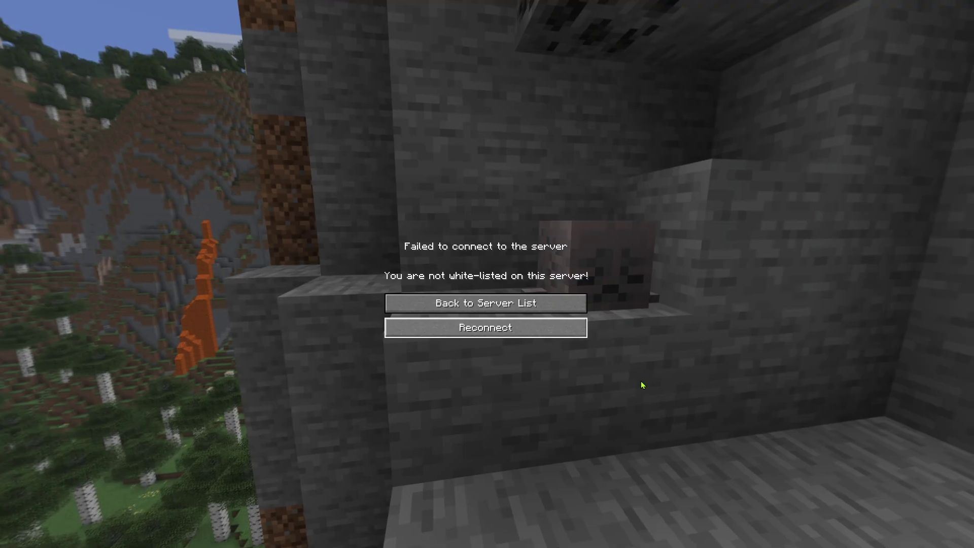
Reconnect with the second account and walk past the burning trees through the birch forest
left_click(459, 328)
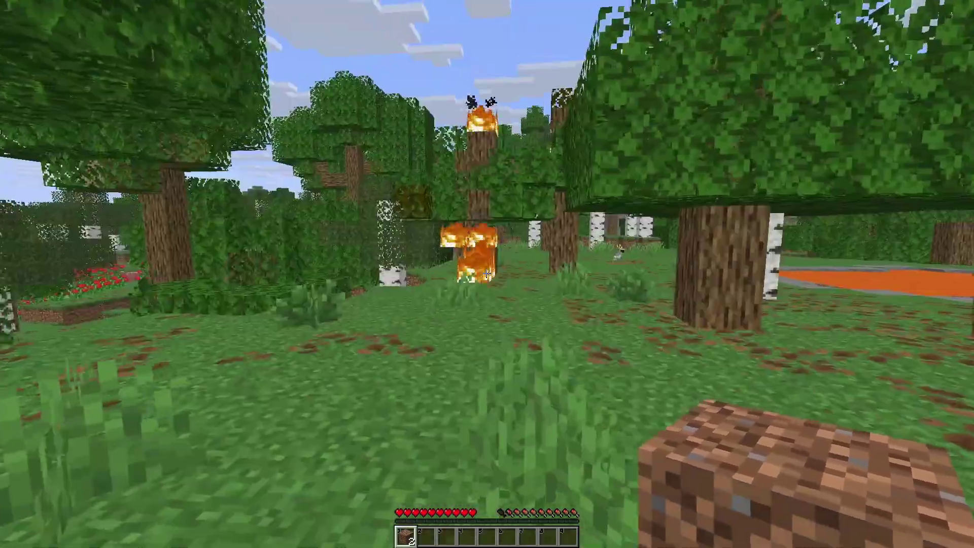
key("w")
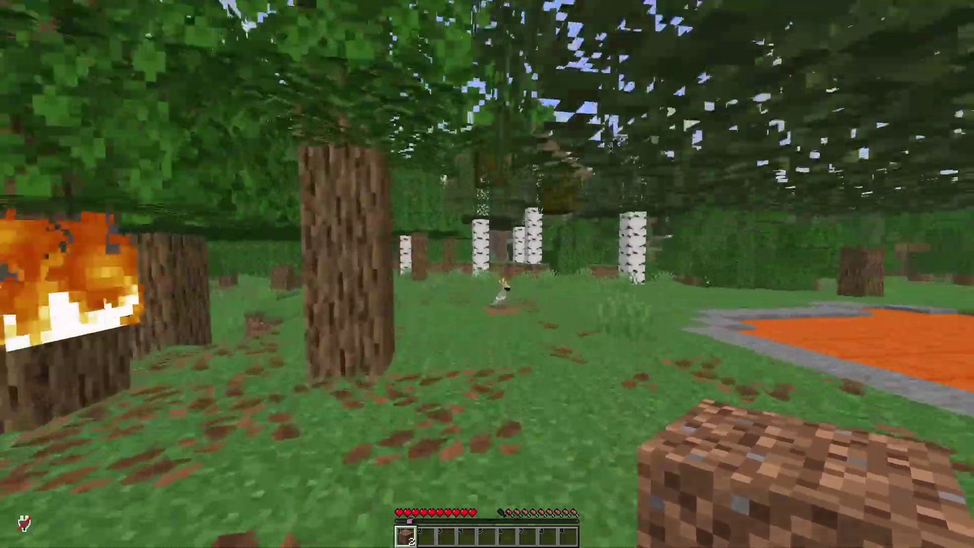
key("w")
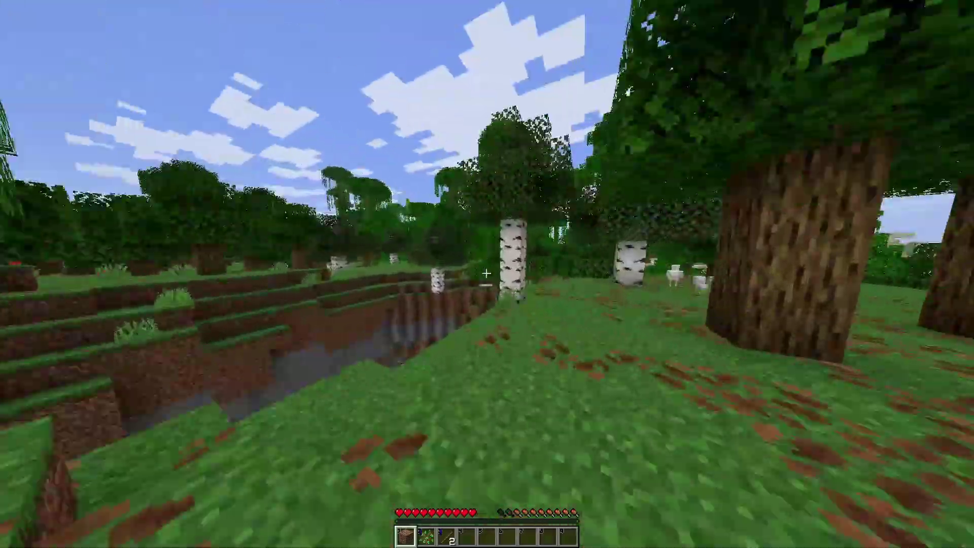
key("w")
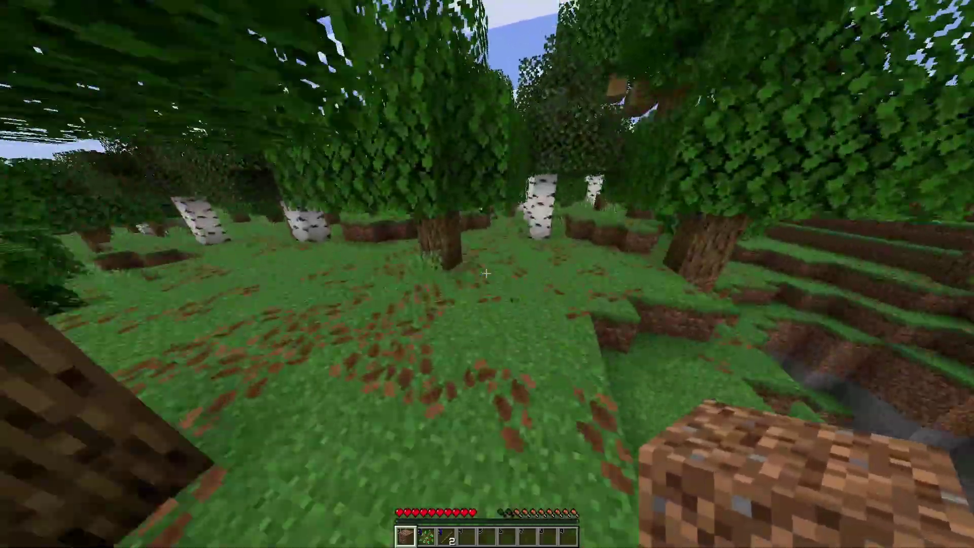
key("w")
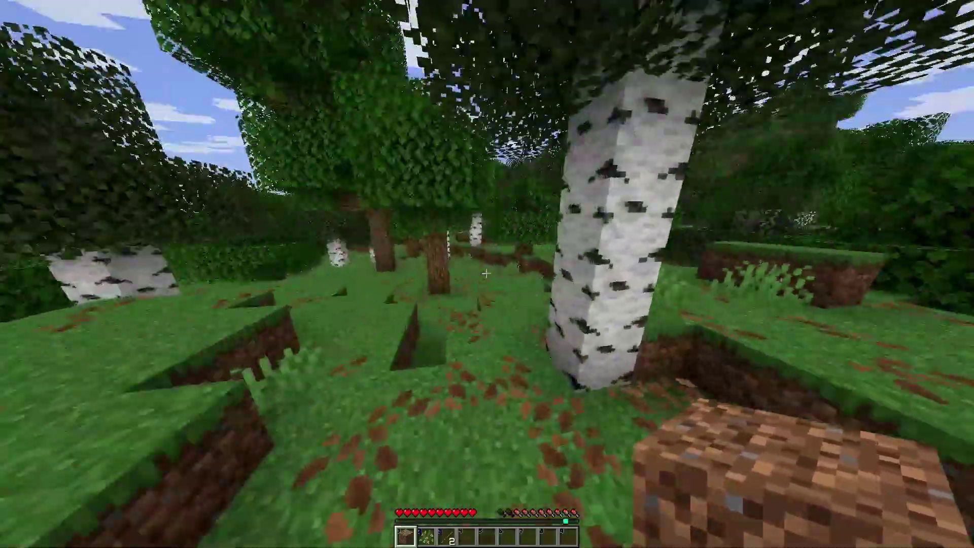
key("w")
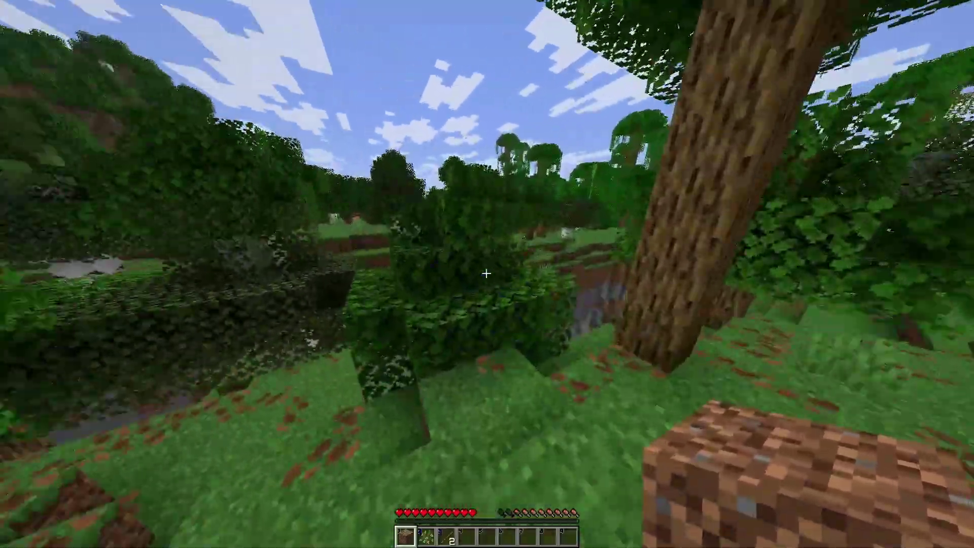
key("w")
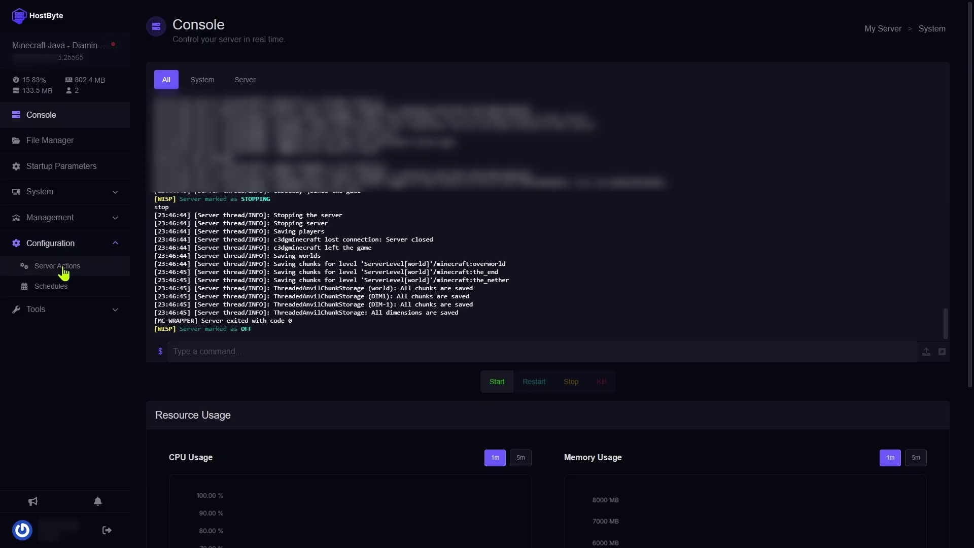
On the server actions page, choose Paper as the server edition
left_click(77, 274)
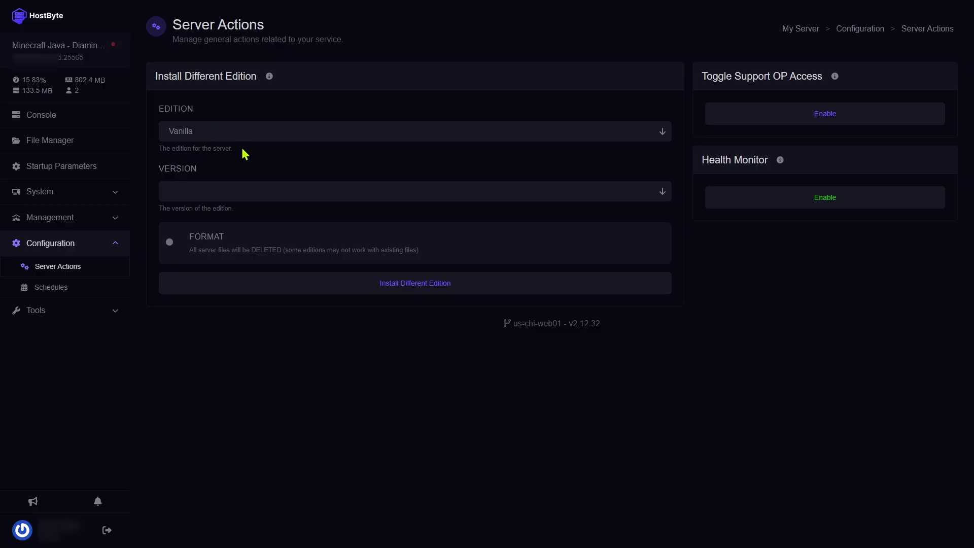
left_click(656, 127)
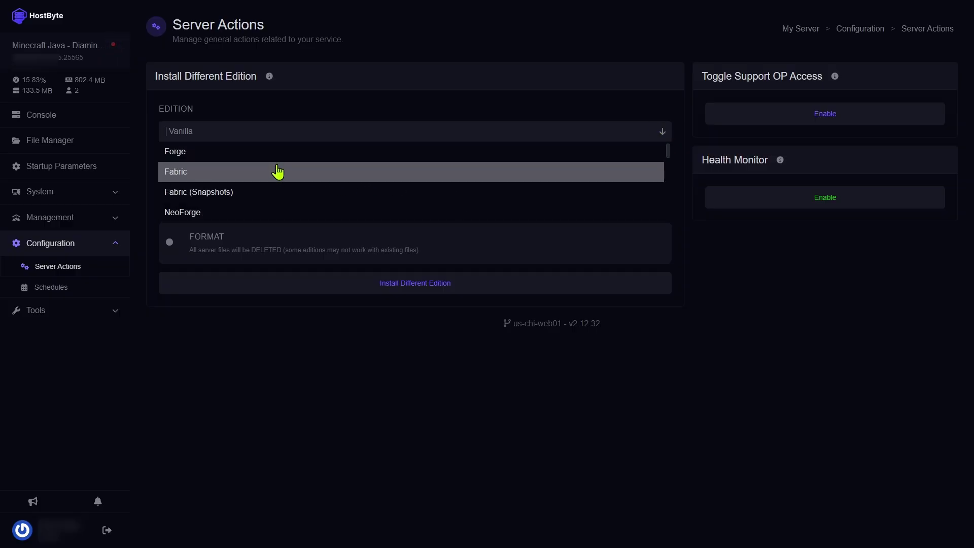
scroll(277, 178, "down", 2)
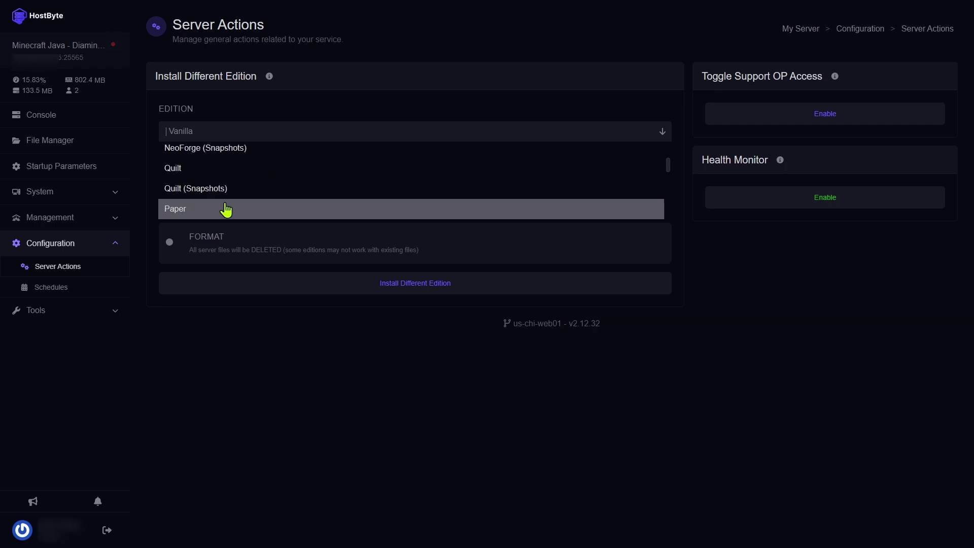
left_click(197, 212)
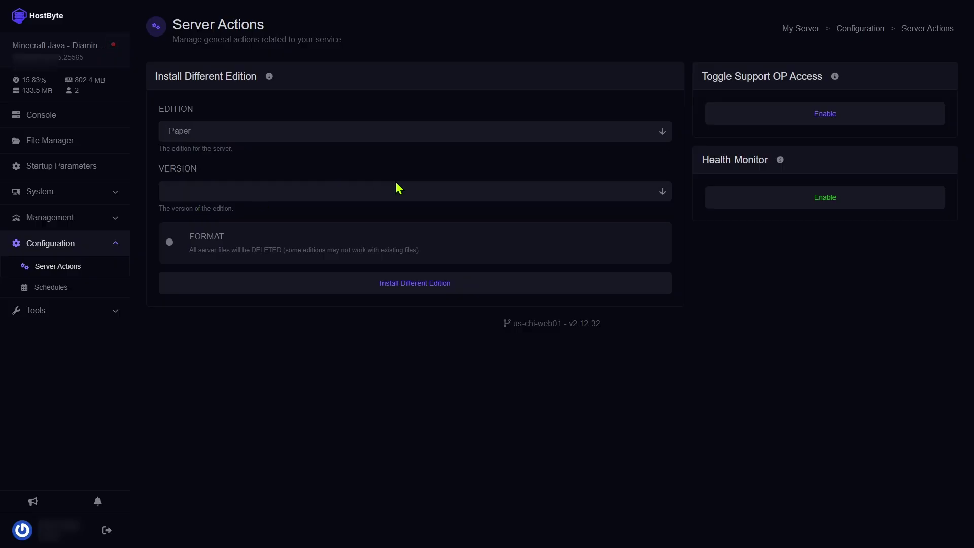
Select version 1.21.8 (60), leave formatting off, and install the Paper edition
left_click(661, 190)
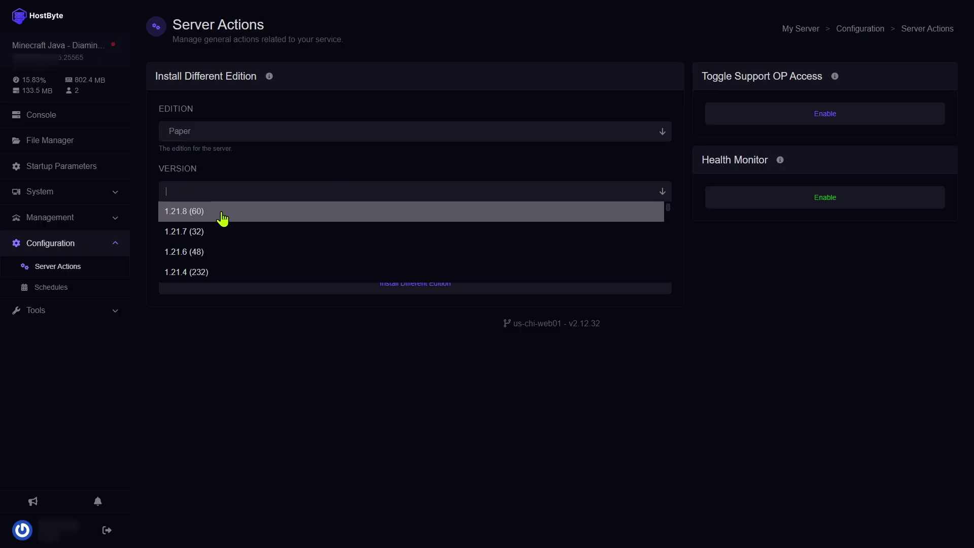
scroll(227, 235, "down", 10)
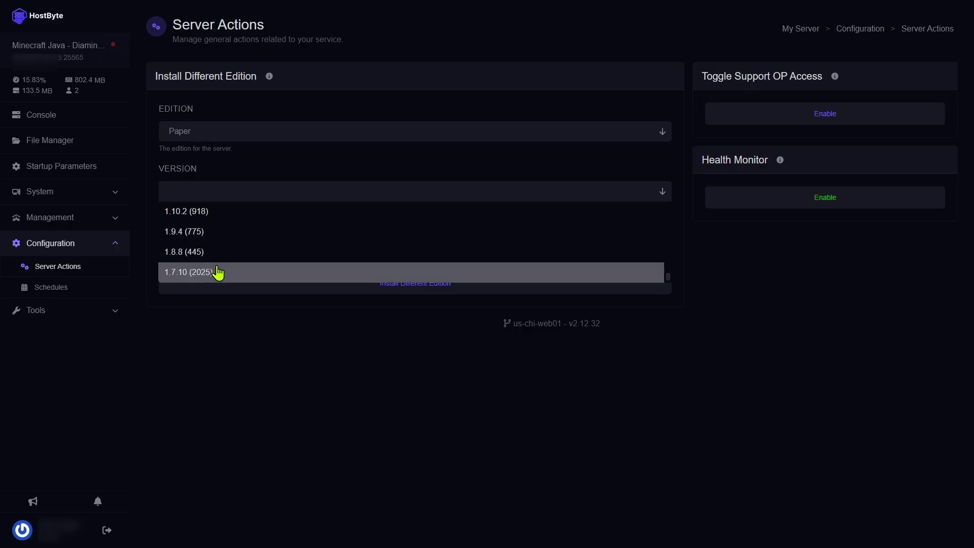
scroll(218, 273, "up", 10)
scroll(218, 269, "up", 4)
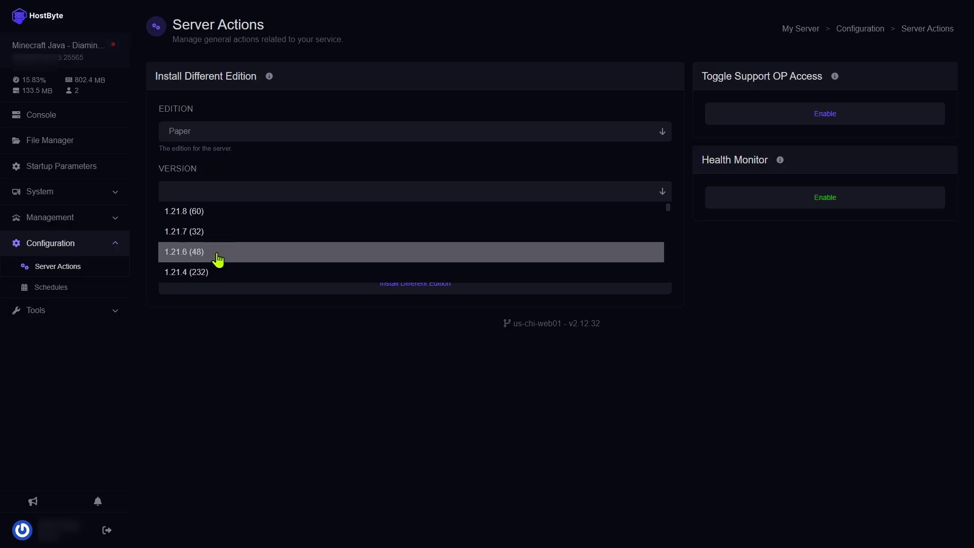
left_click(213, 214)
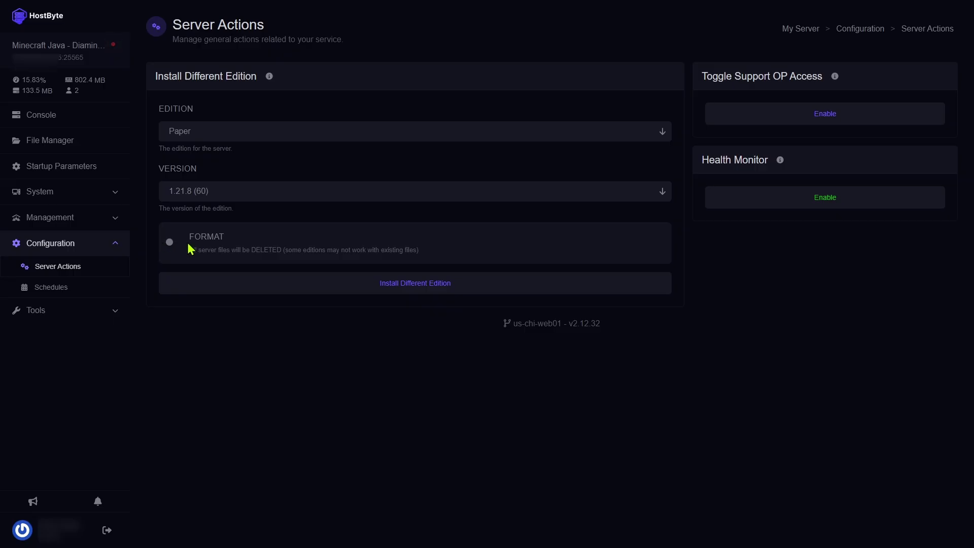
left_click(171, 244)
left_click(181, 245)
left_click(414, 288)
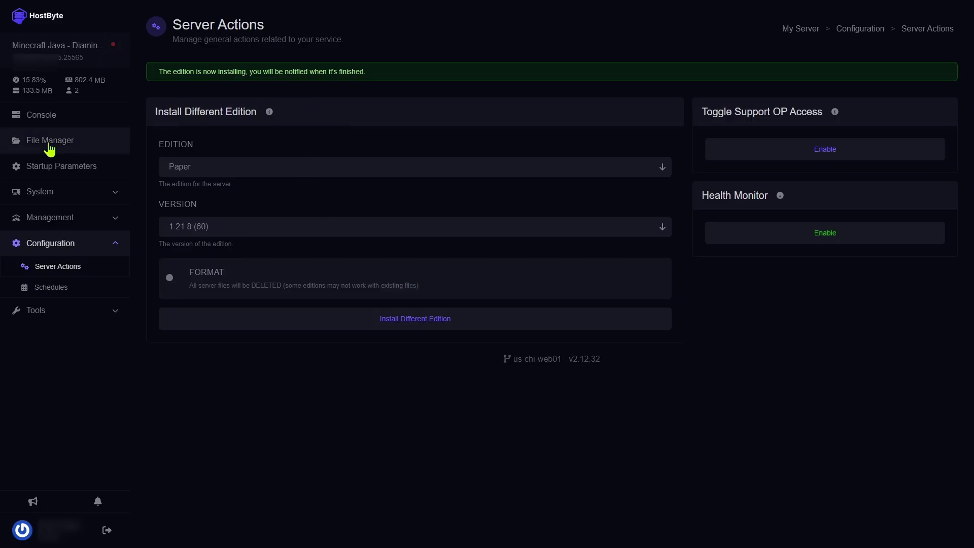
Start the server from the Console page
left_click(49, 117)
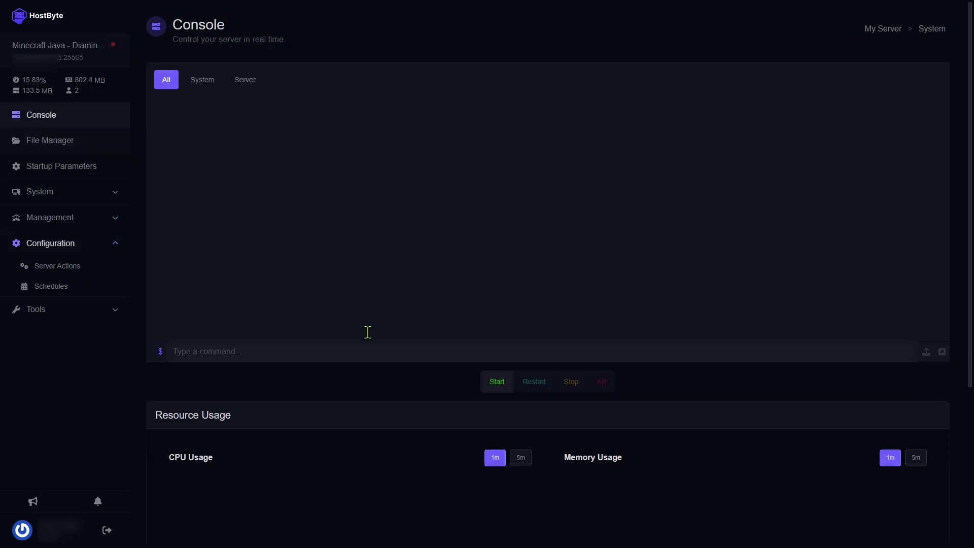
left_click(494, 388)
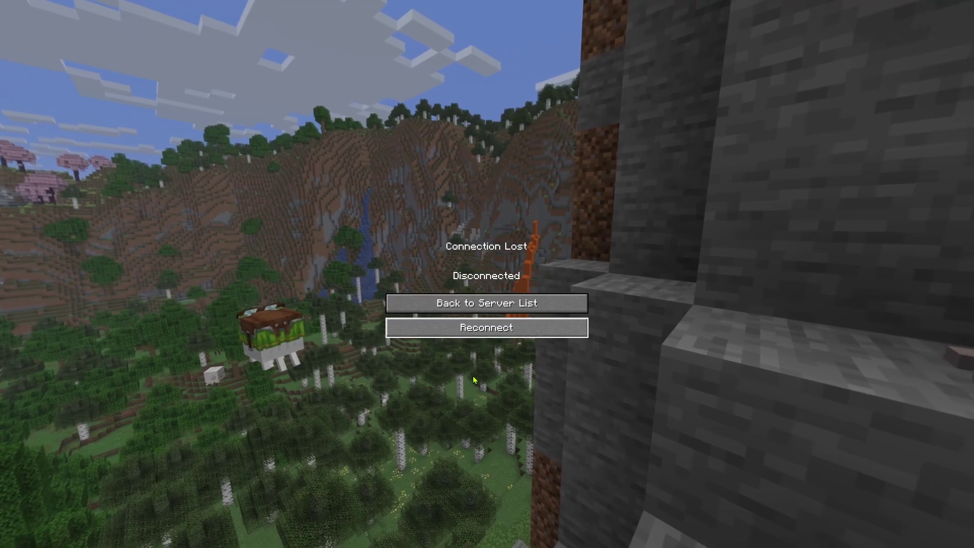
Reconnect to the restarted Paper server from the Connection Lost screen
left_click(482, 334)
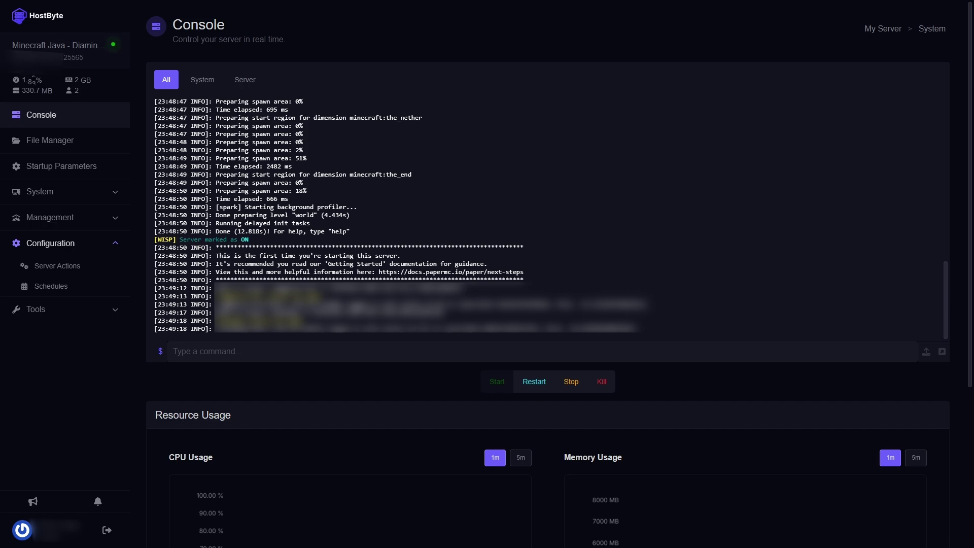
In the File Manager, select server.jar, delete it and confirm the Delete Files prompt
left_click(50, 140)
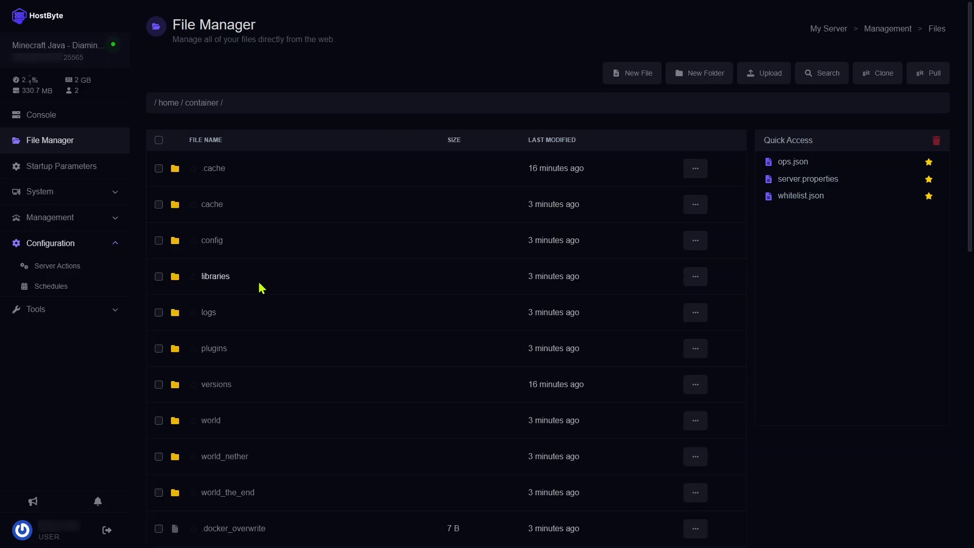
scroll(261, 288, "down", 12)
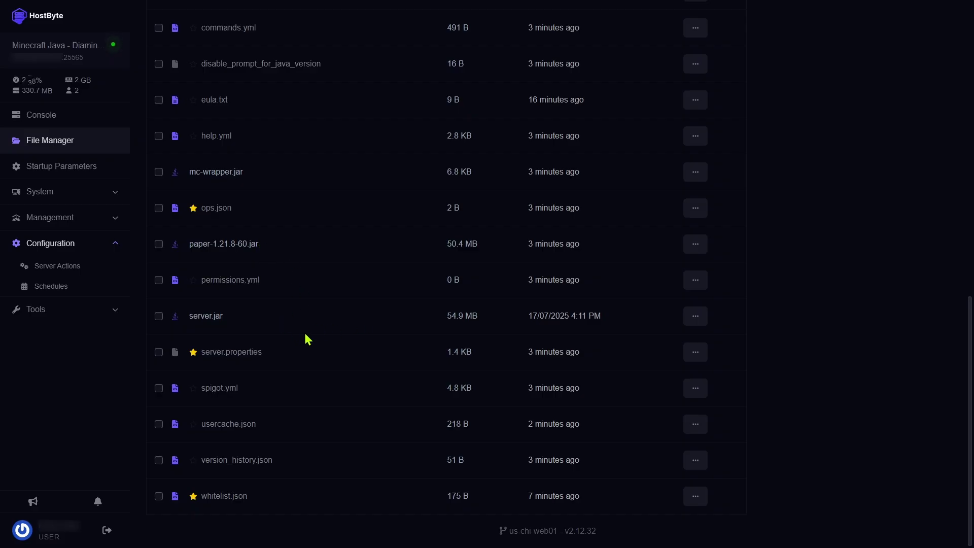
scroll(288, 335, "up", 10)
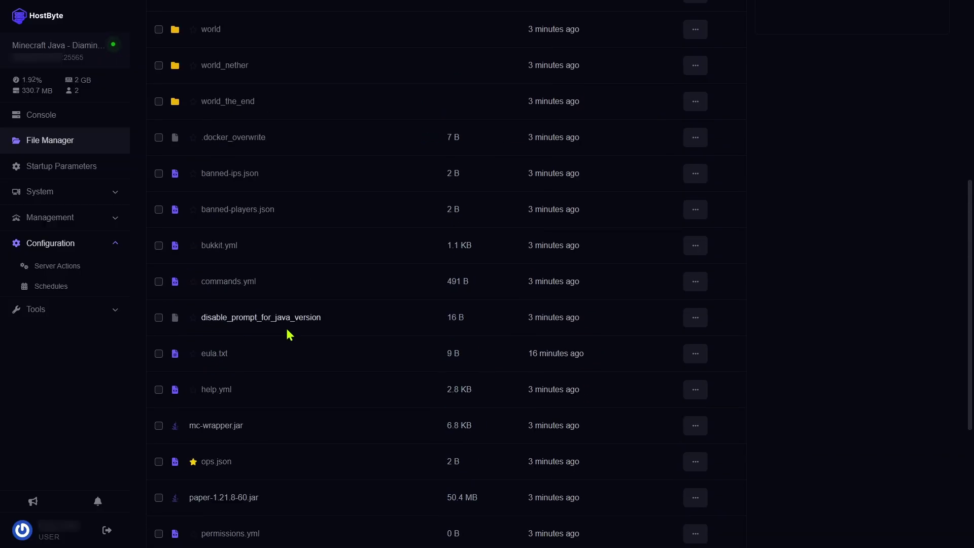
scroll(287, 333, "down", 10)
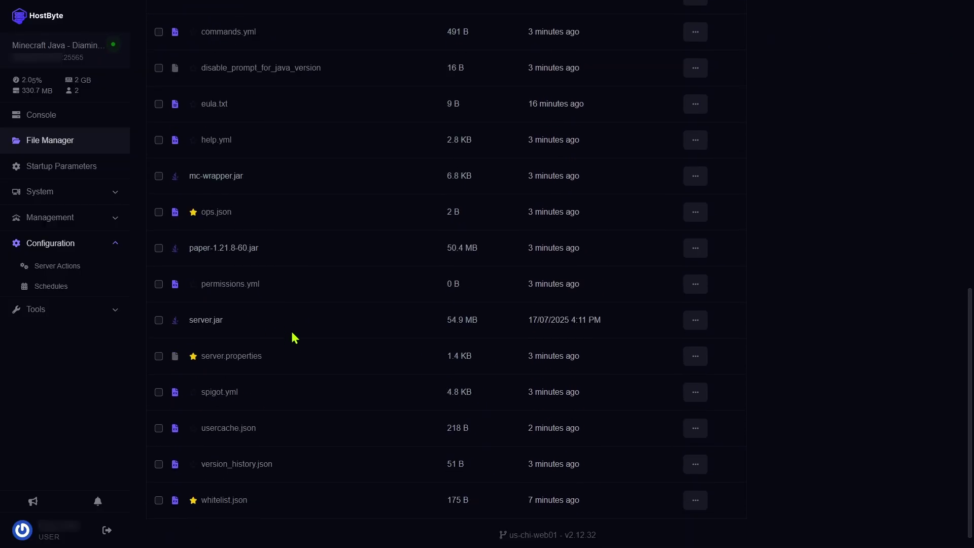
left_click(158, 316)
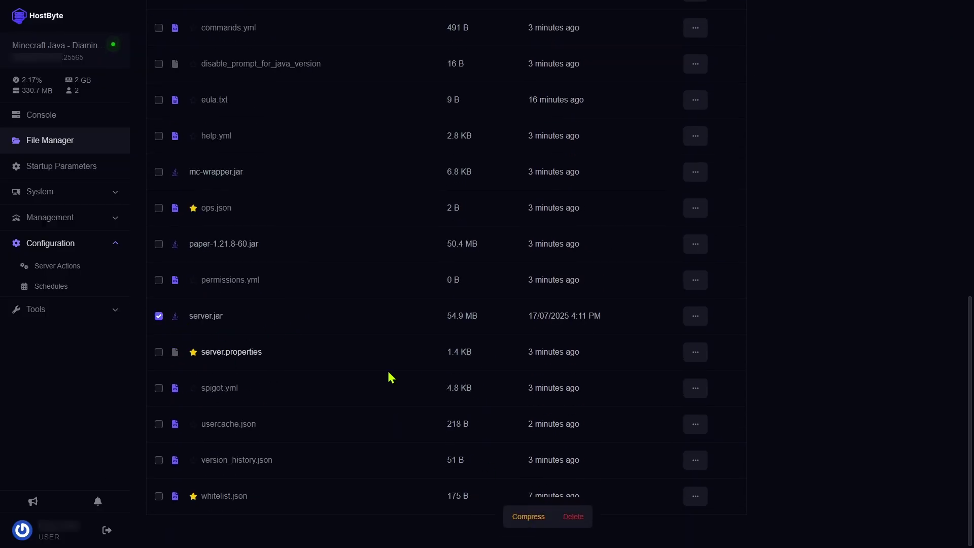
left_click(576, 519)
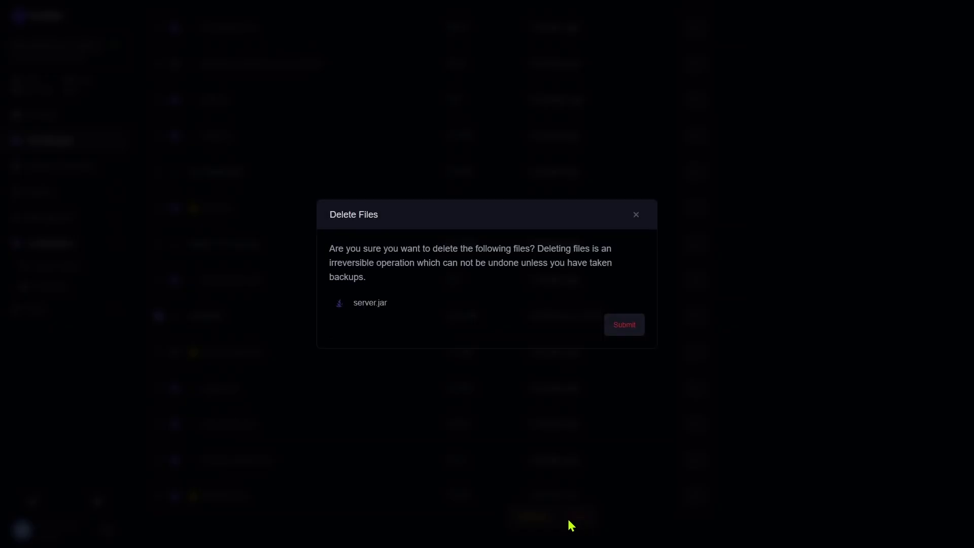
left_click(620, 325)
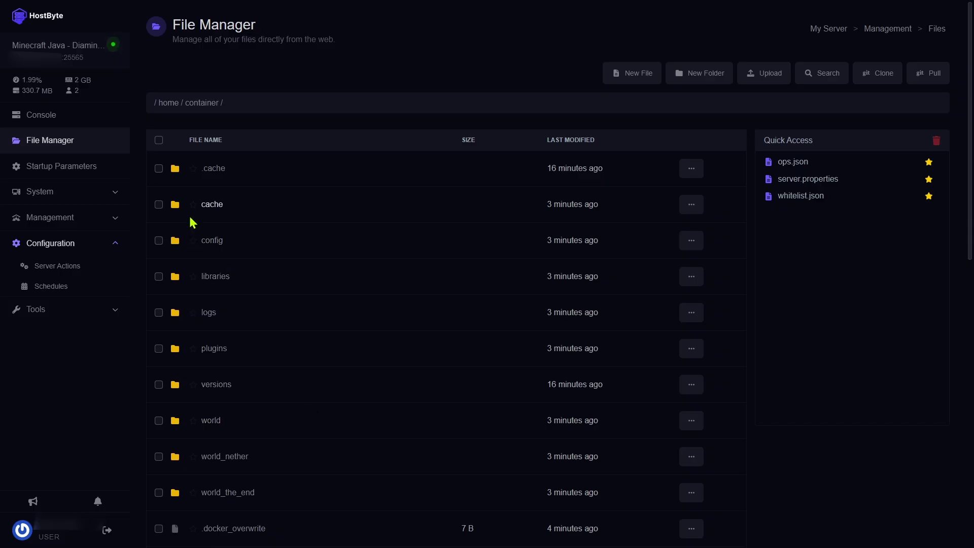
scroll(261, 265, "down", 2)
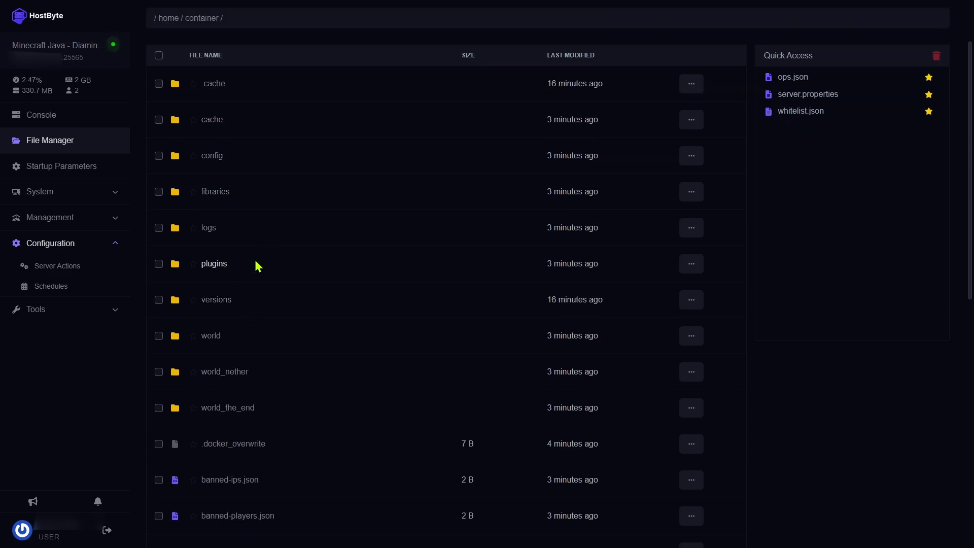
scroll(261, 267, "down", 10)
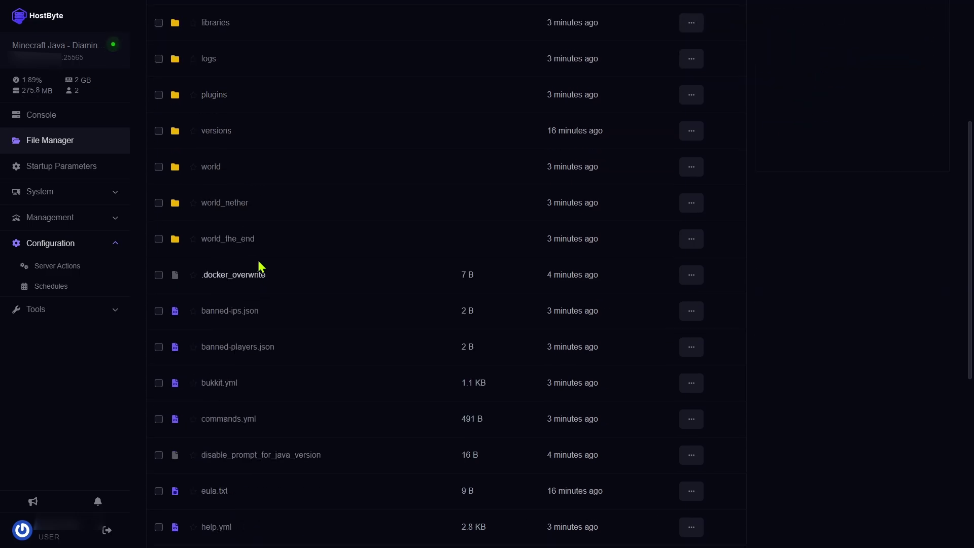
scroll(260, 267, "up", 3)
scroll(260, 266, "up", 10)
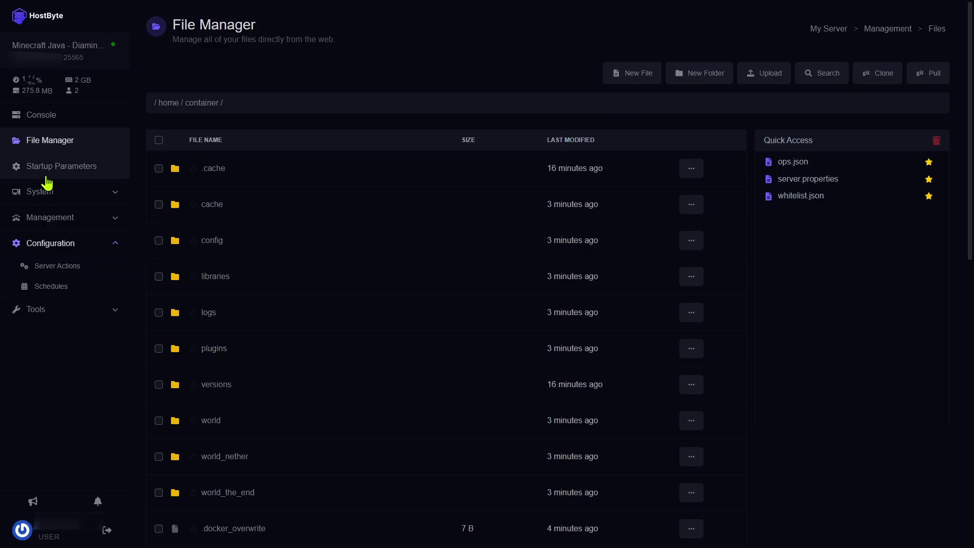
Run the 'op' command for the player in the console and highlight the confirmation message
left_click(39, 123)
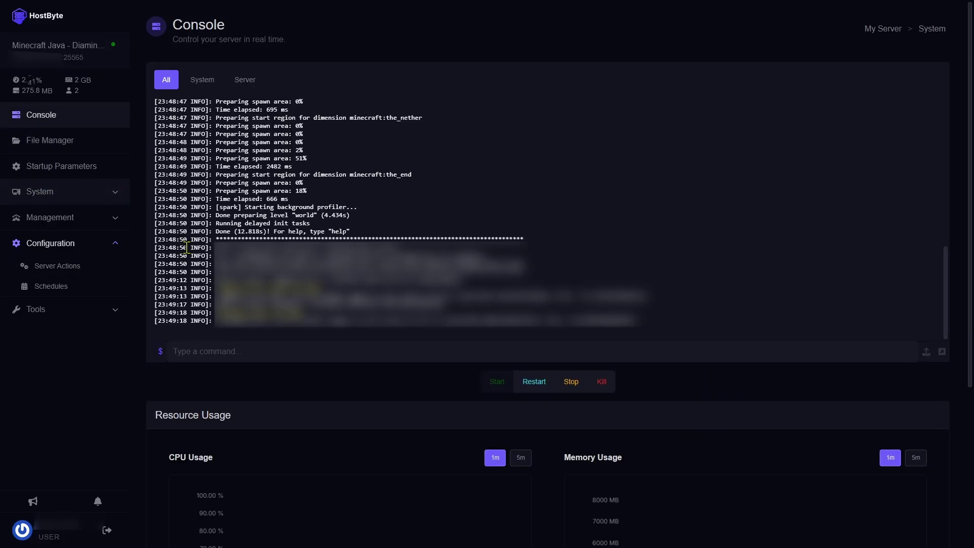
left_click(267, 355)
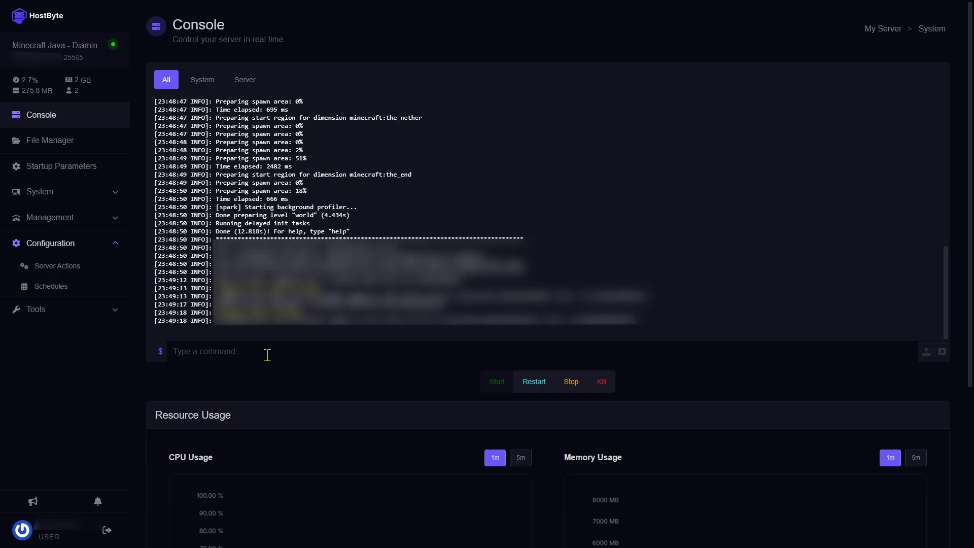
type("op cd3daddy")
key("Return")
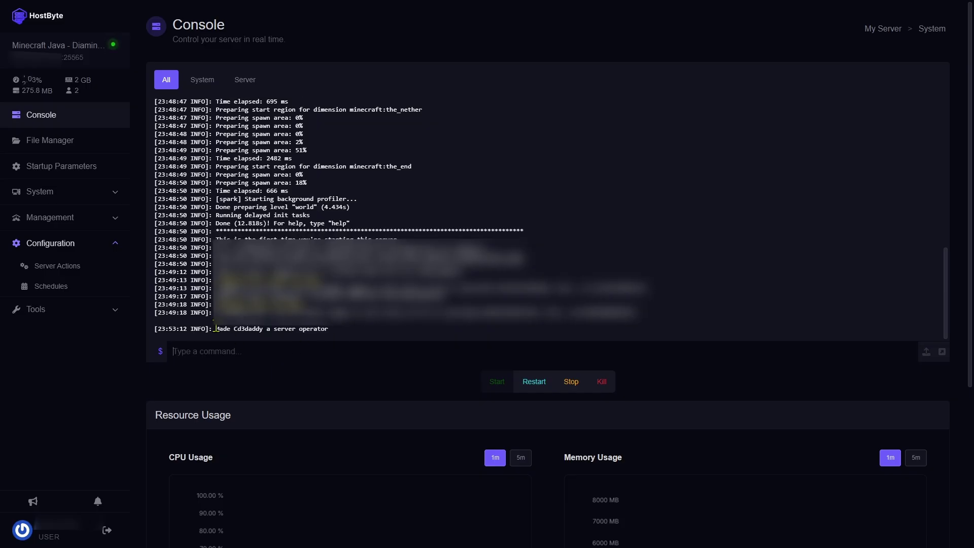
left_click_drag(214, 329, 330, 332)
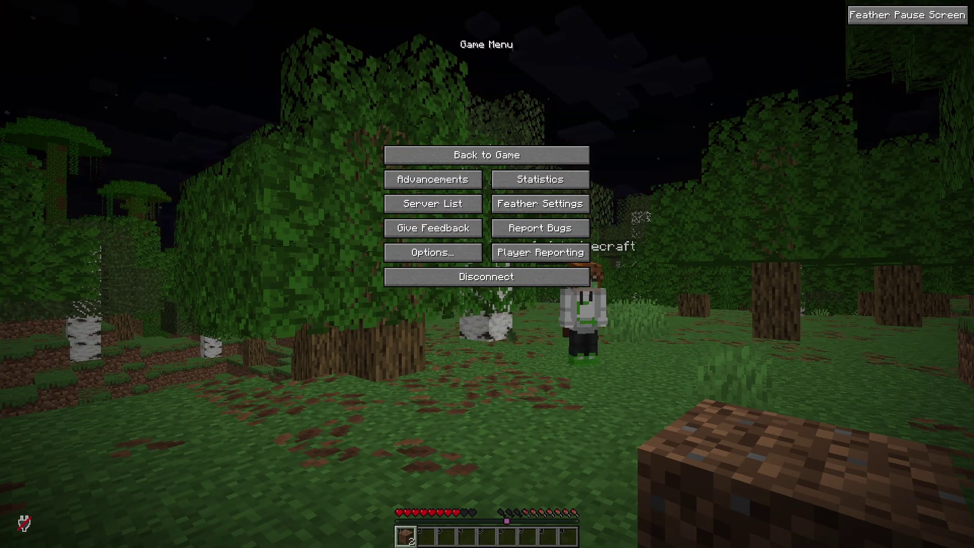
Return to the game and switch the player to Creative Mode with the F3+F4 game-mode switcher
left_click(436, 155)
key("s")
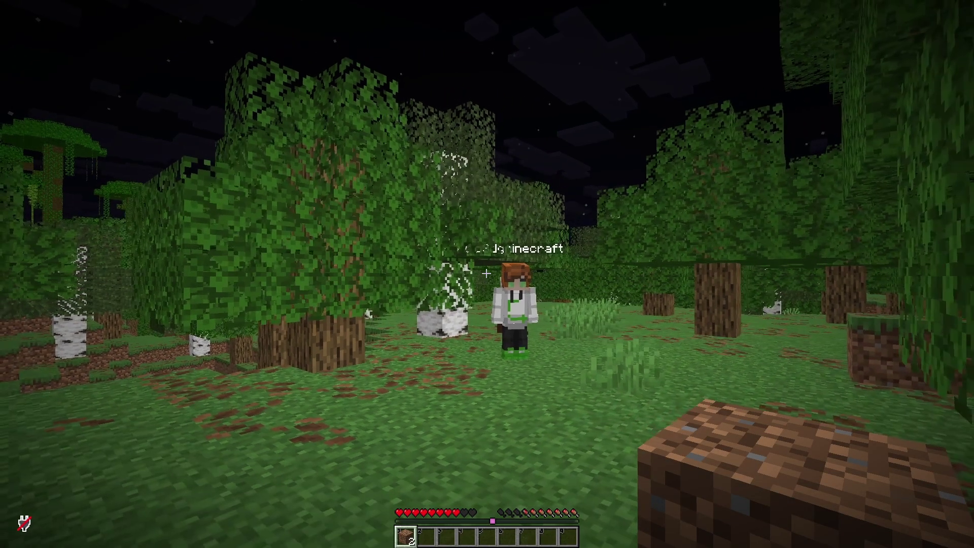
key("F3+F4")
key("F4")
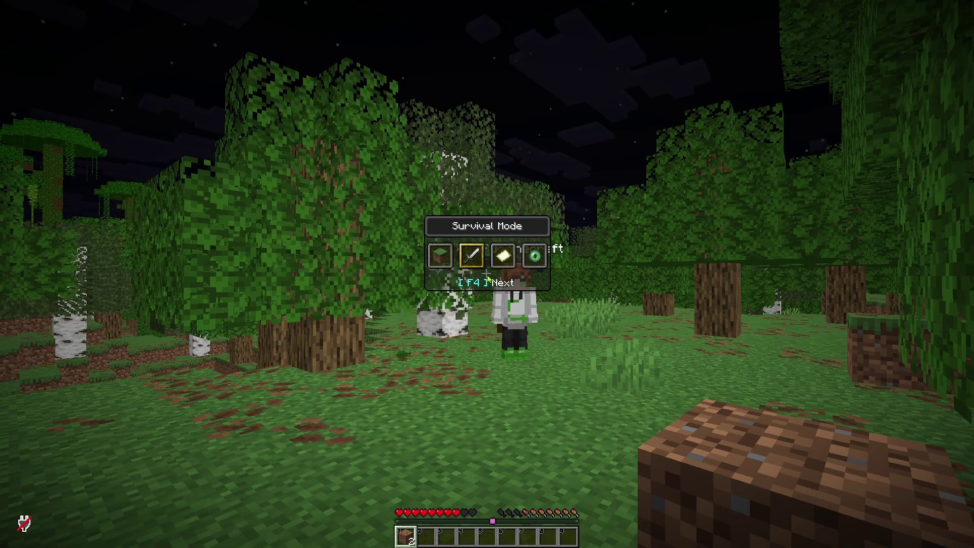
key("F4")
key("F4")
key("F4")
key("F4")
key("F4")
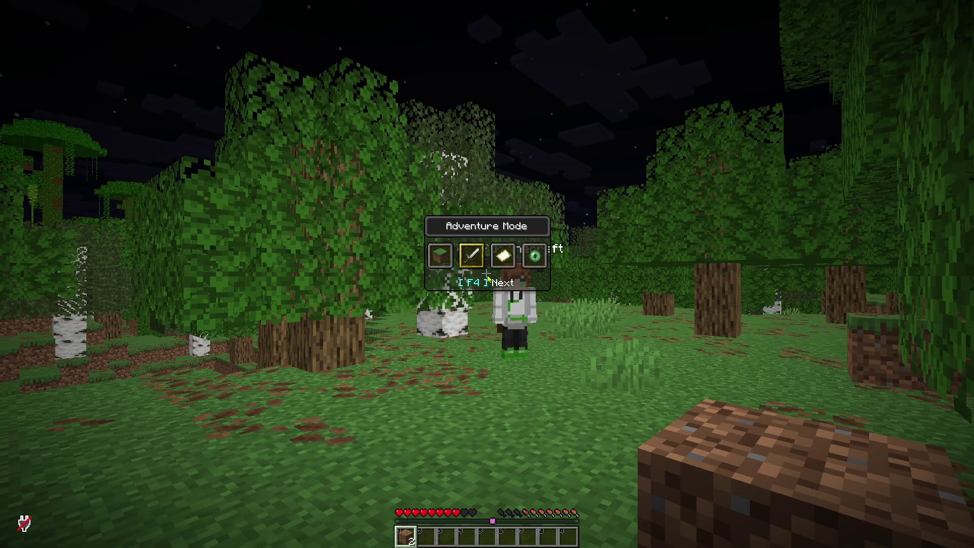
key("F4")
key("F4")
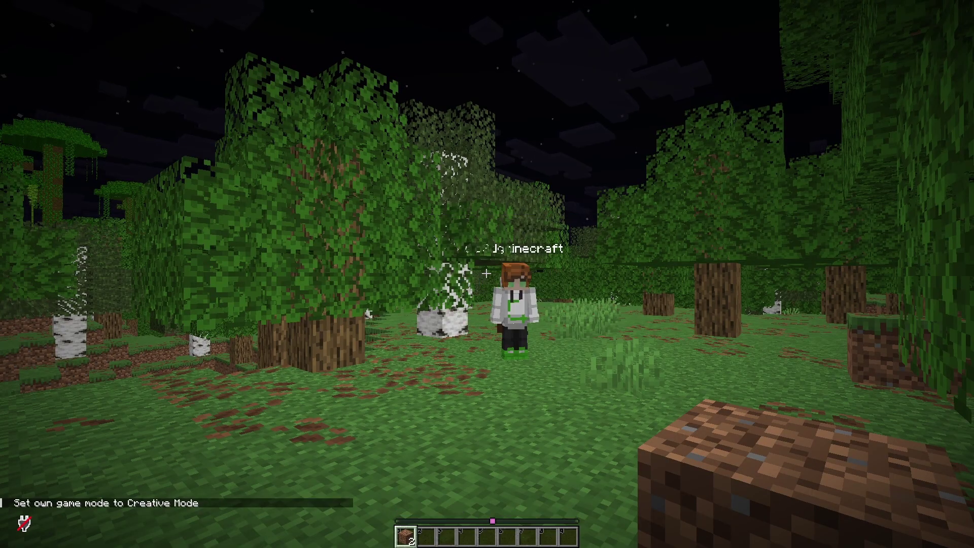
Kill the player with a /kill command targeting their name, then respawn
type("/kill @a")
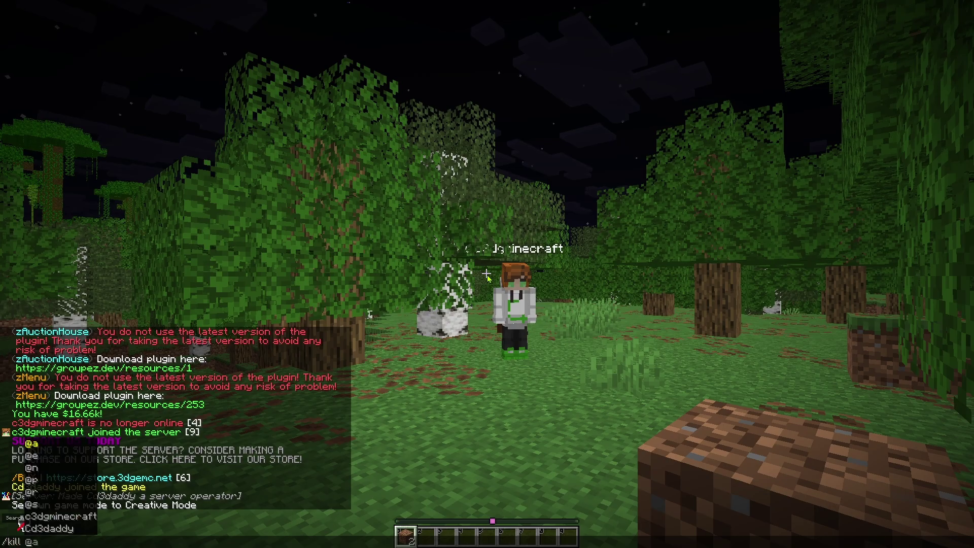
key("BackSpace")
key("BackSpace")
type("c")
key("Tab")
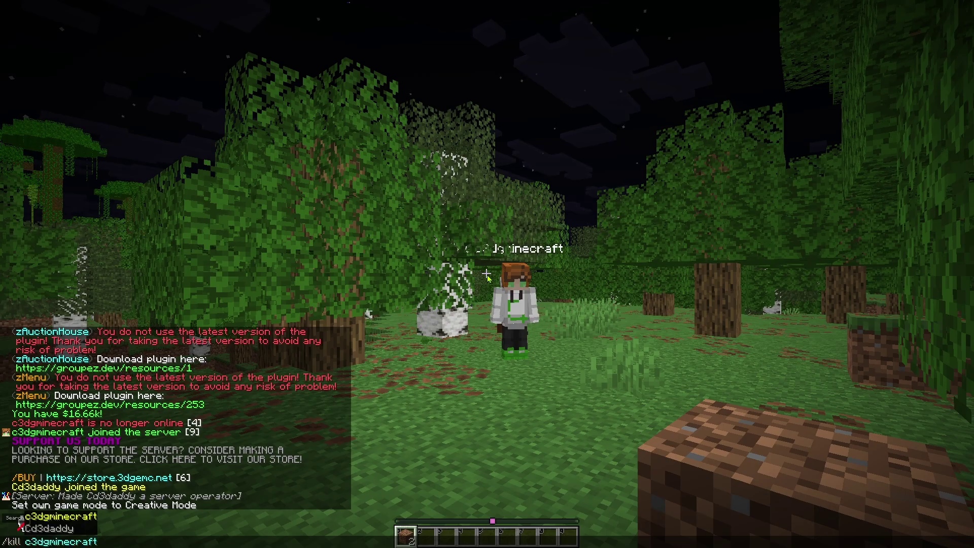
key("Return")
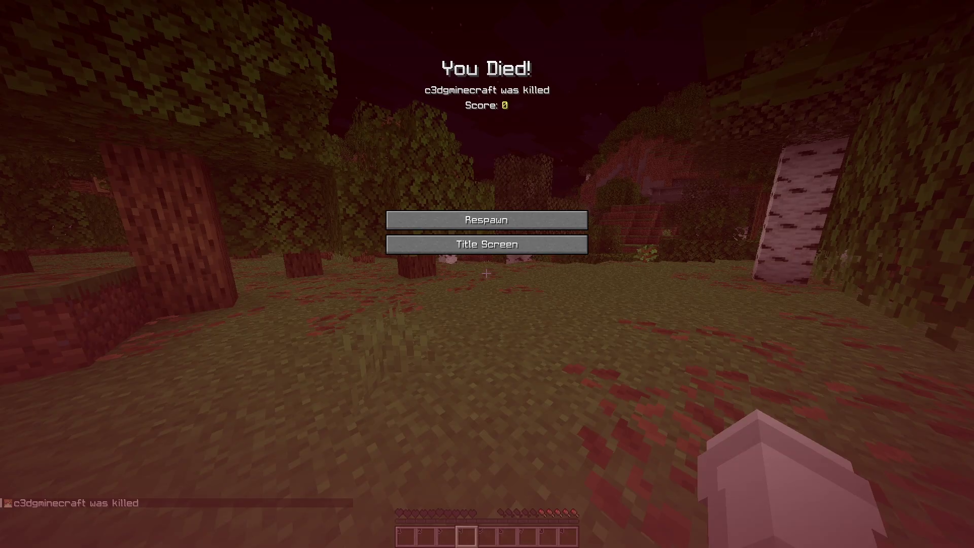
left_click(545, 212)
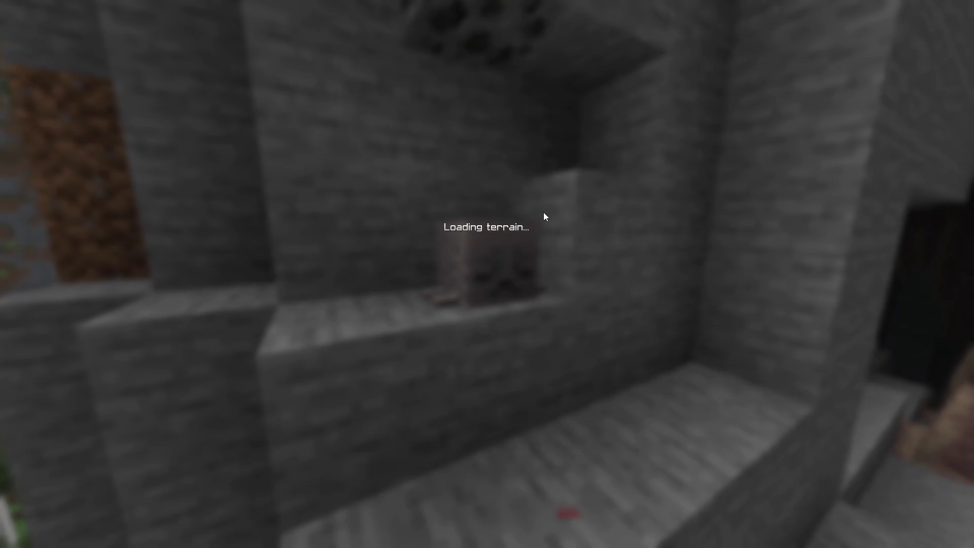